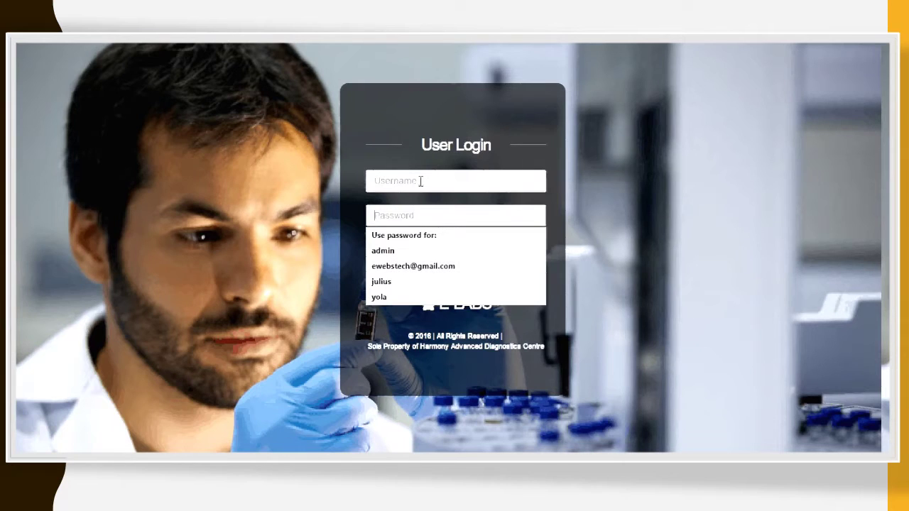
Step: Log in to E-Labs with the saved username and the account password
left_click(408, 145)
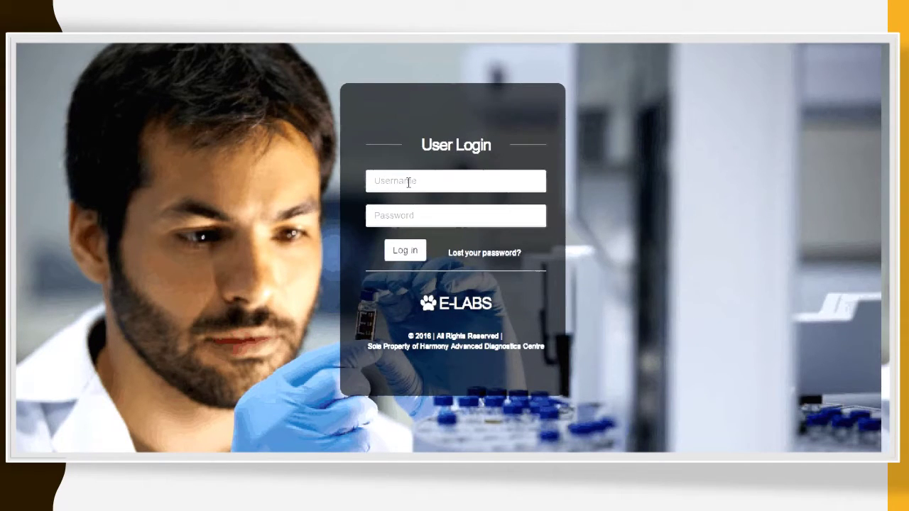
left_click(408, 182)
left_click(387, 221)
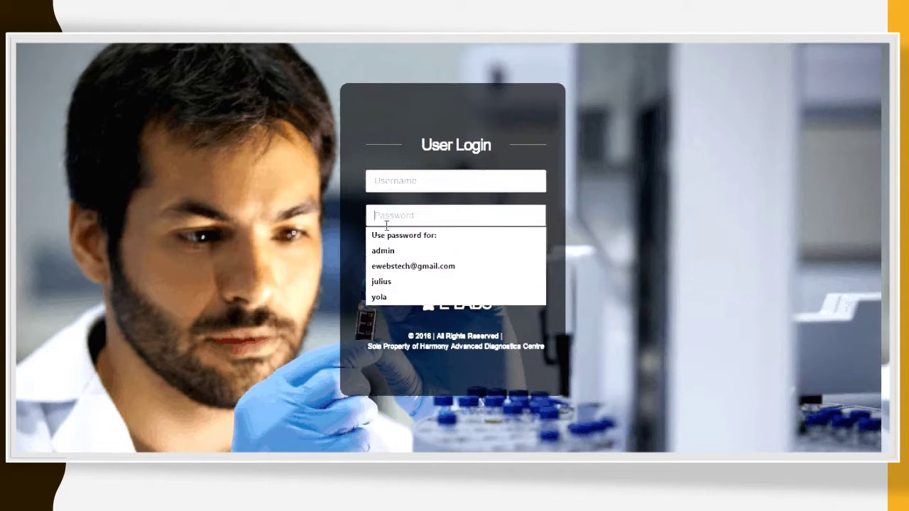
left_click(392, 181)
left_click(393, 164)
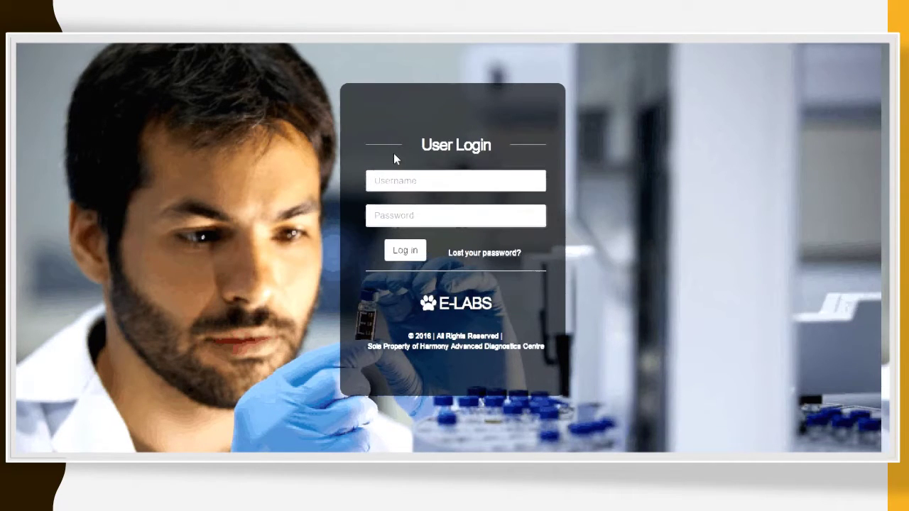
left_click(399, 180)
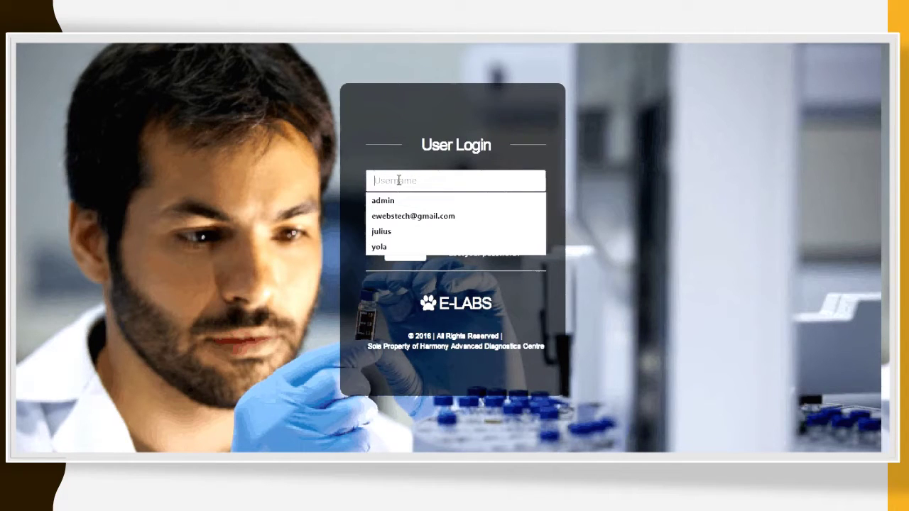
type("test")
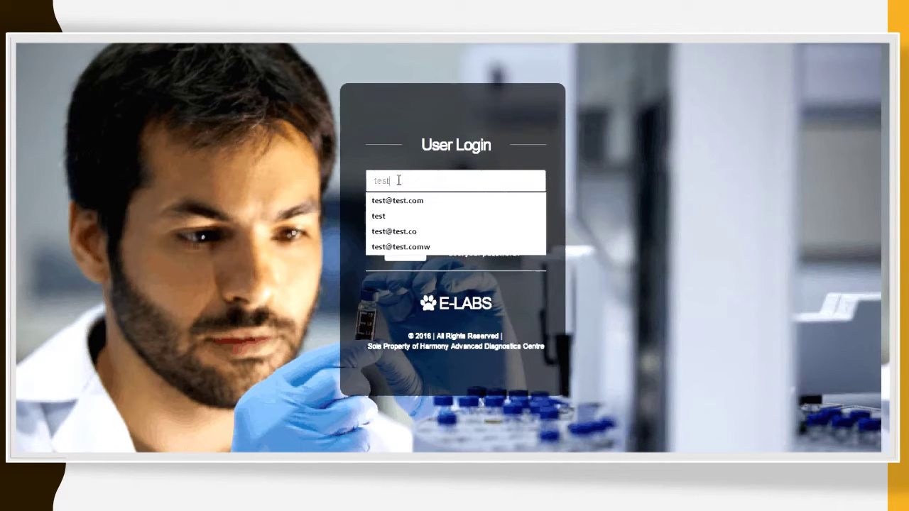
key("Down")
key("Tab")
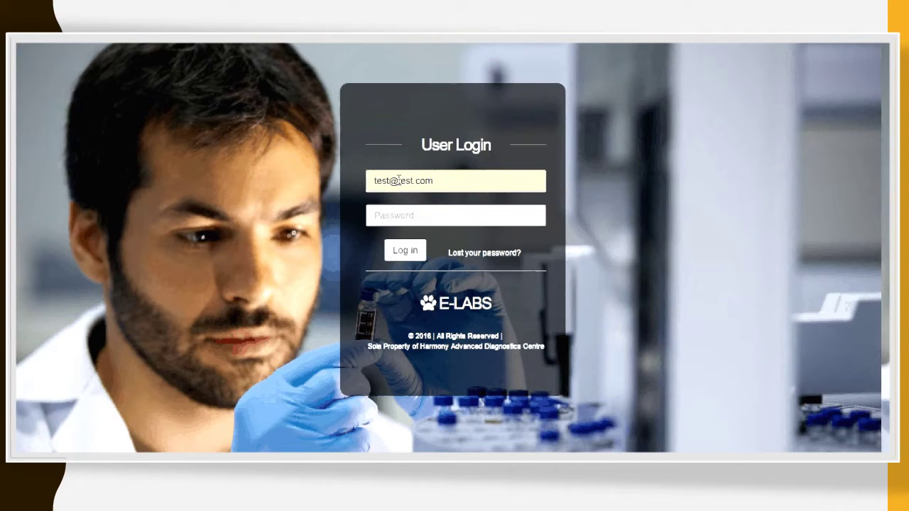
type("test")
left_click(405, 252)
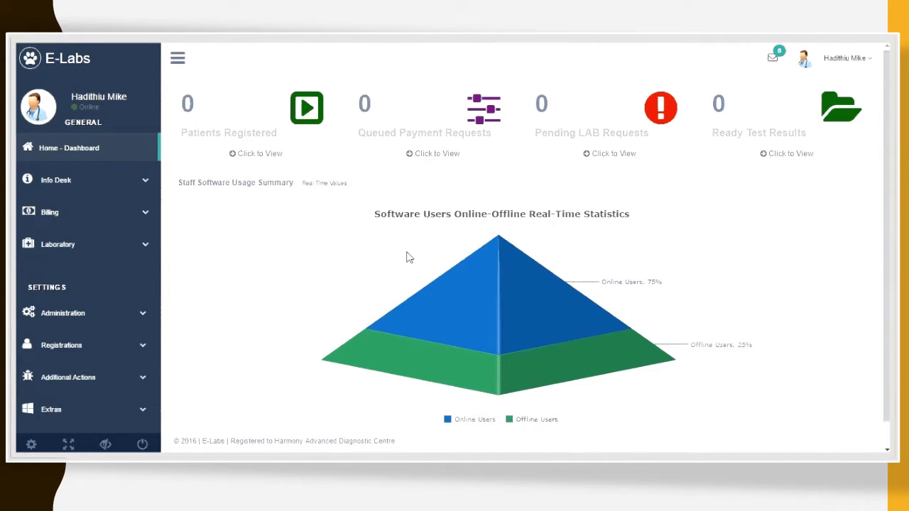
Step: Open the All Patients list from the dashboard's Patients Registered panel
mouse_move(430, 279)
left_click(262, 157)
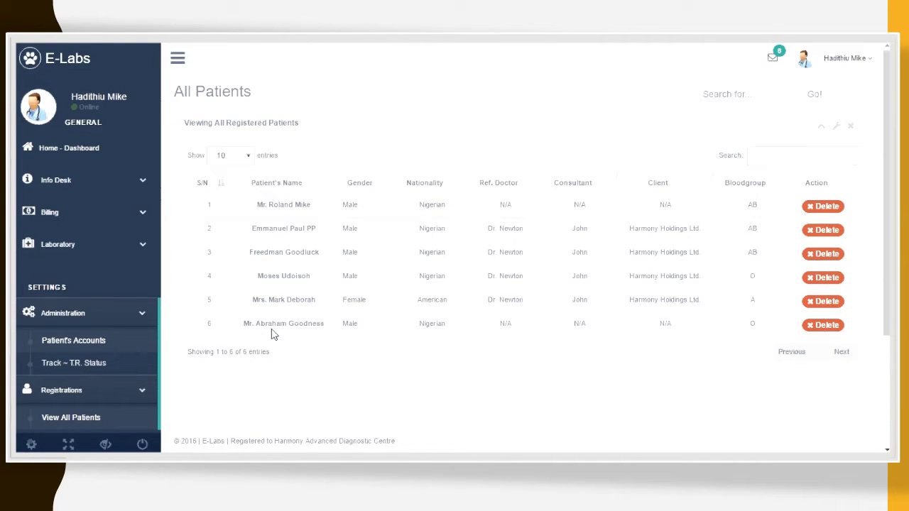
Step: Open Patient's Reception, abandon the existing-patient search, and enter the new patient's full name
left_click(89, 181)
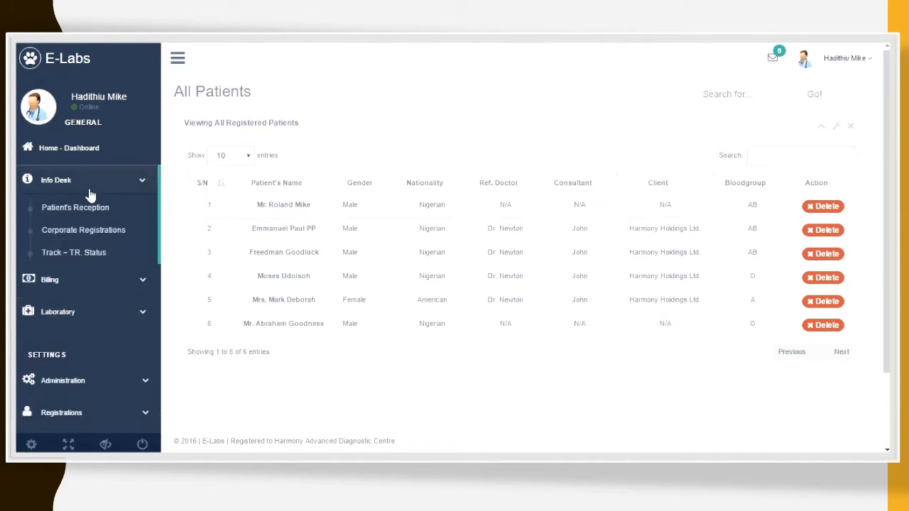
left_click(90, 210)
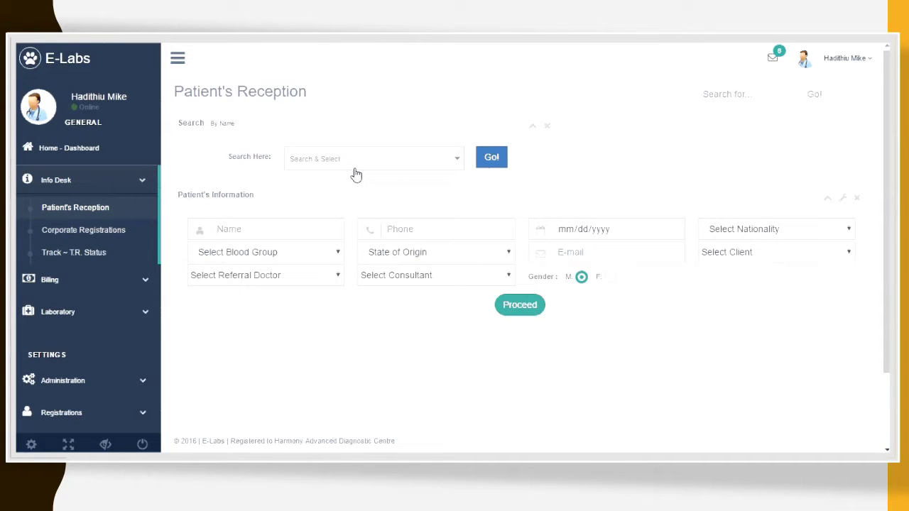
left_click(355, 170)
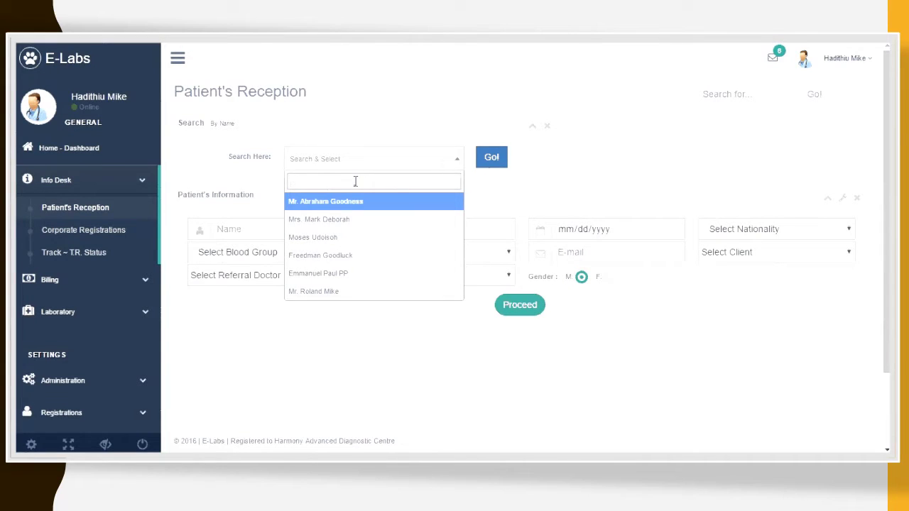
type("Mal")
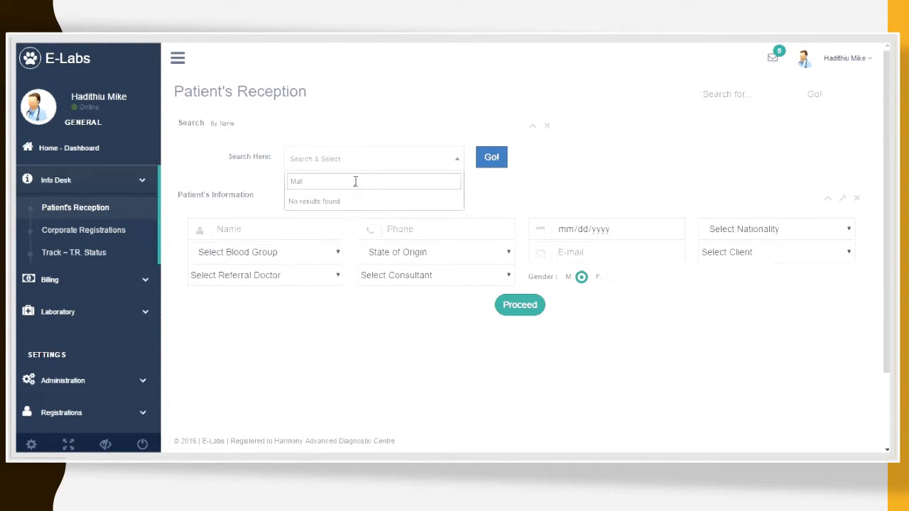
type("thww")
key("BackSpace")
key("BackSpace")
key("BackSpace")
key("BackSpace")
key("BackSpace")
key("BackSpace")
key("BackSpace")
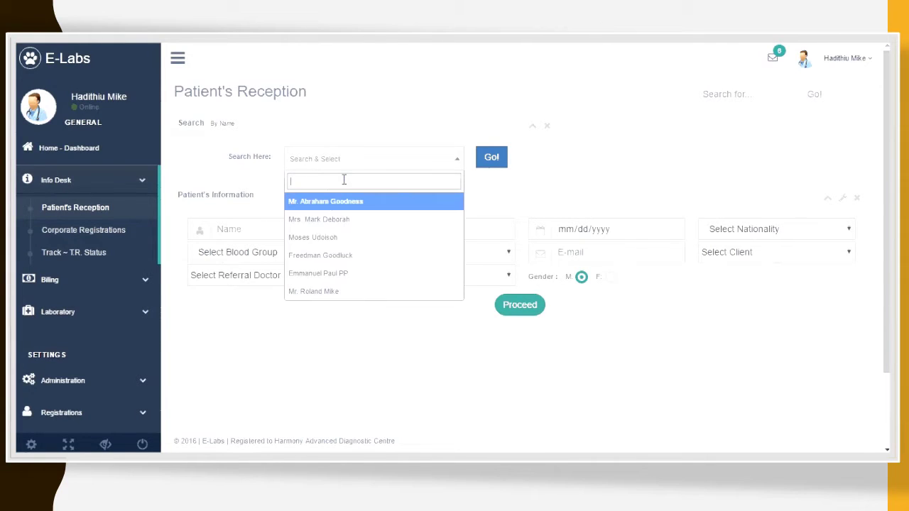
left_click(341, 130)
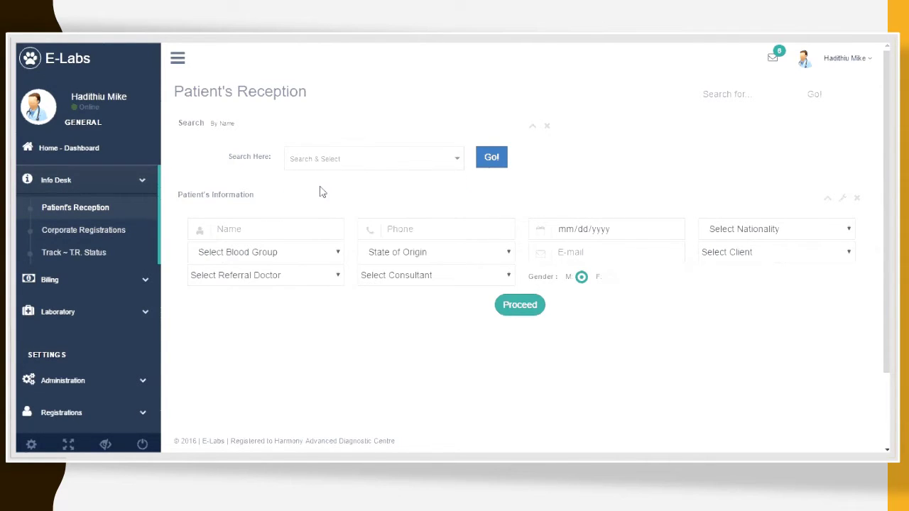
left_click(277, 238)
left_click(402, 232)
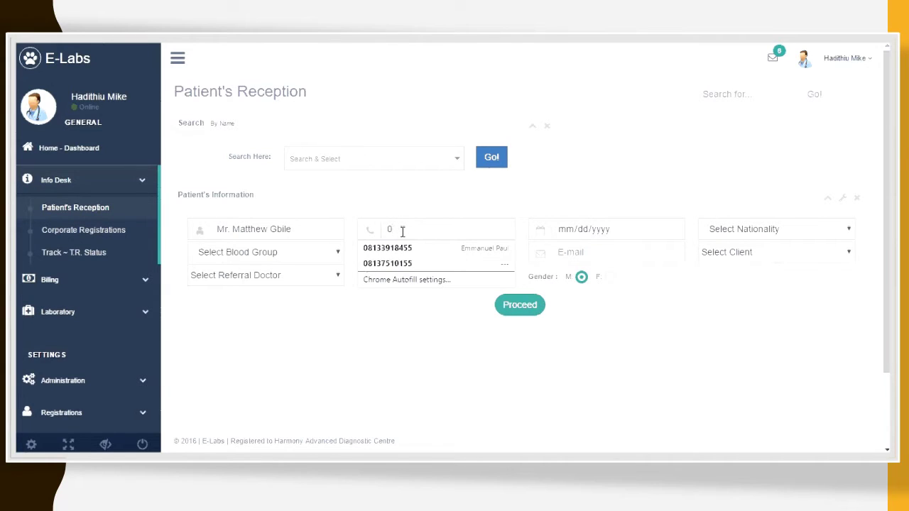
key("Down")
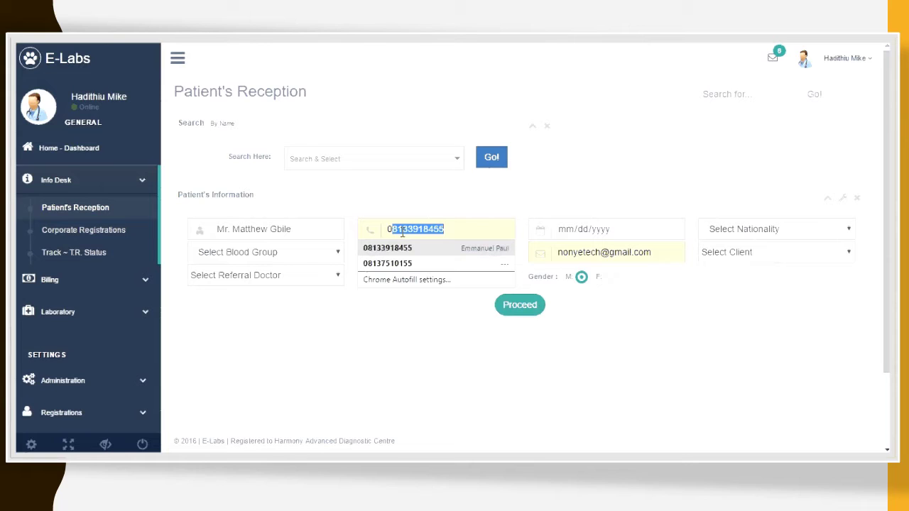
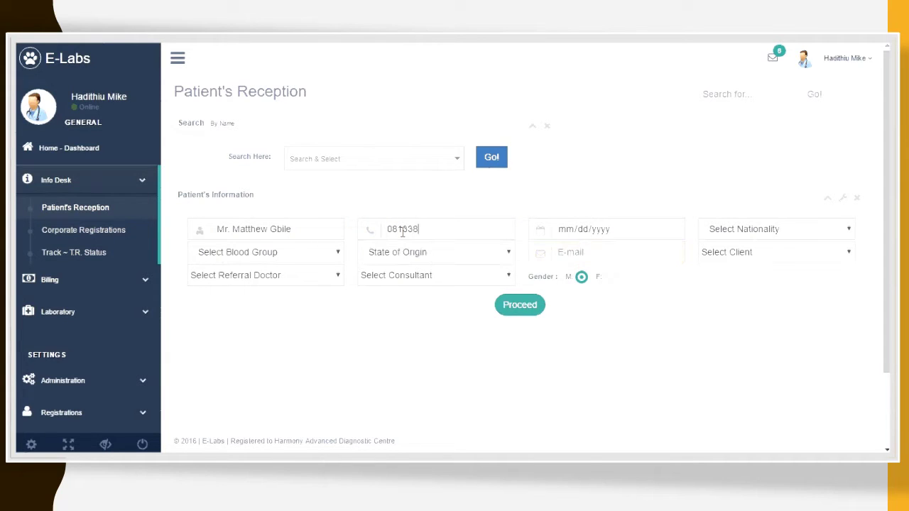
left_click(584, 237)
left_click(651, 229)
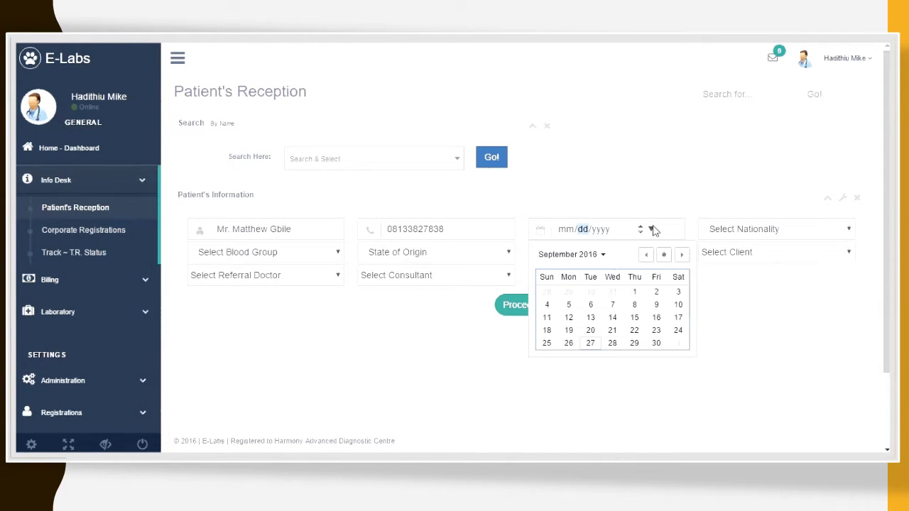
left_click(634, 304)
left_click(604, 235)
type("1")
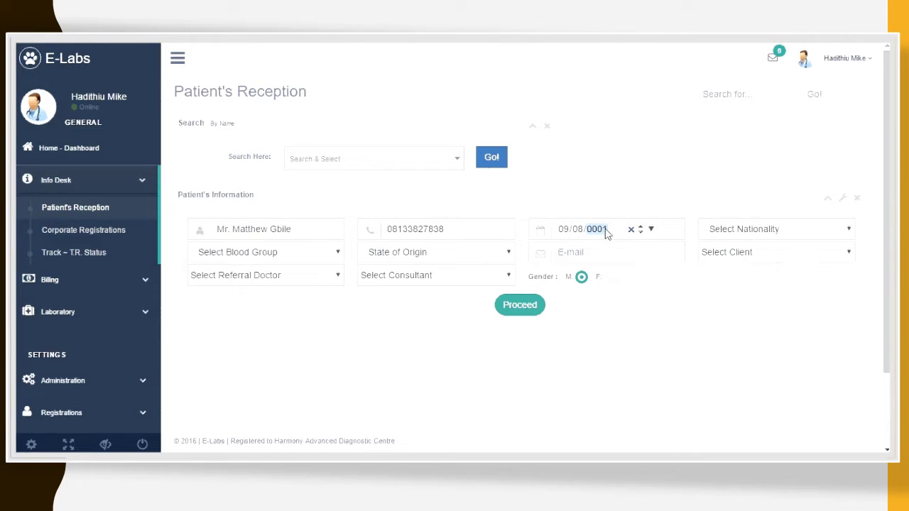
type("992")
left_click(674, 172)
Step: Set nationality Nigerian, blood group AB, state of origin, and the patient's e-mail
left_click(755, 235)
left_click(746, 256)
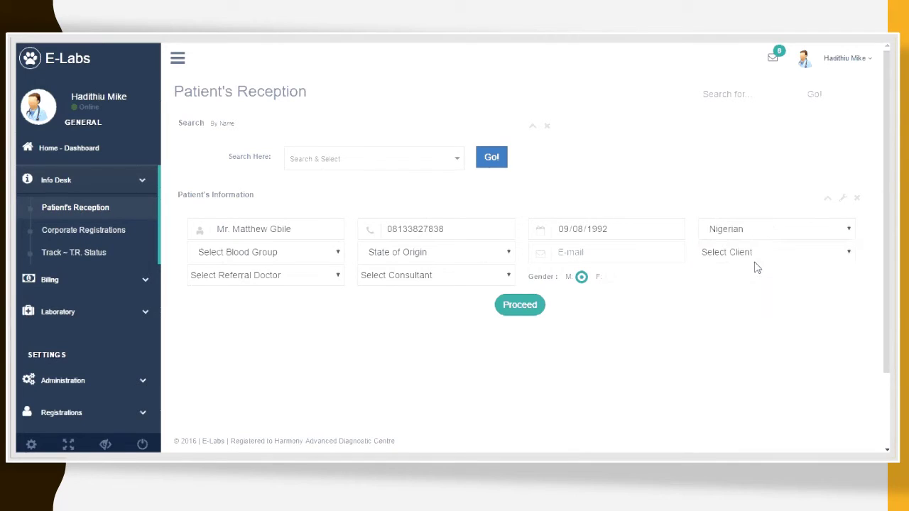
left_click(309, 255)
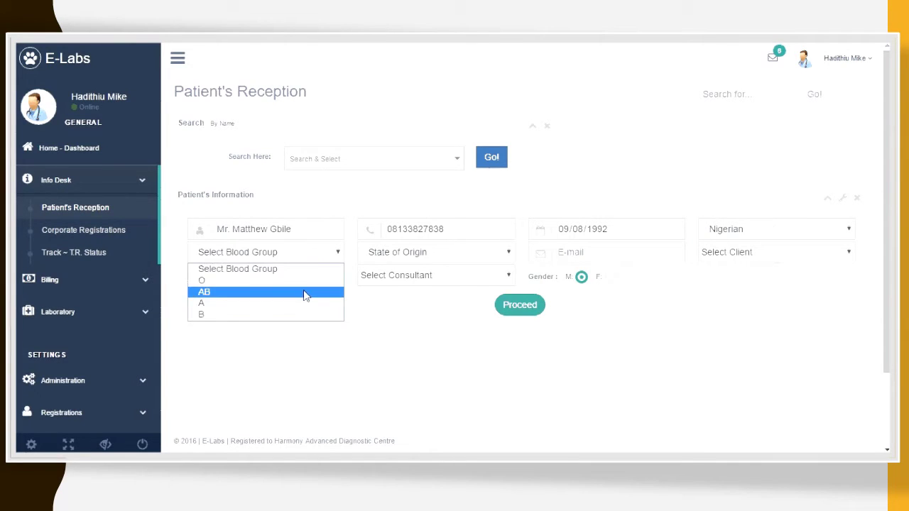
left_click(305, 292)
left_click(400, 261)
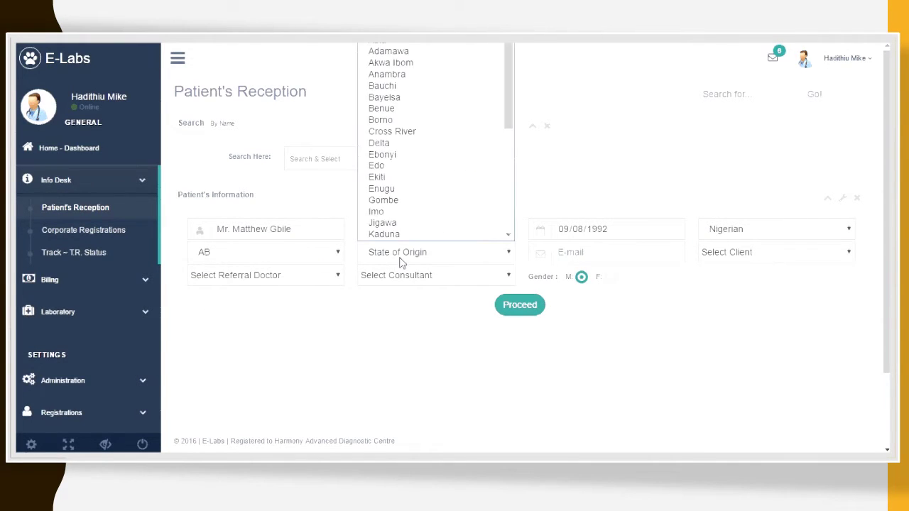
left_click(418, 102)
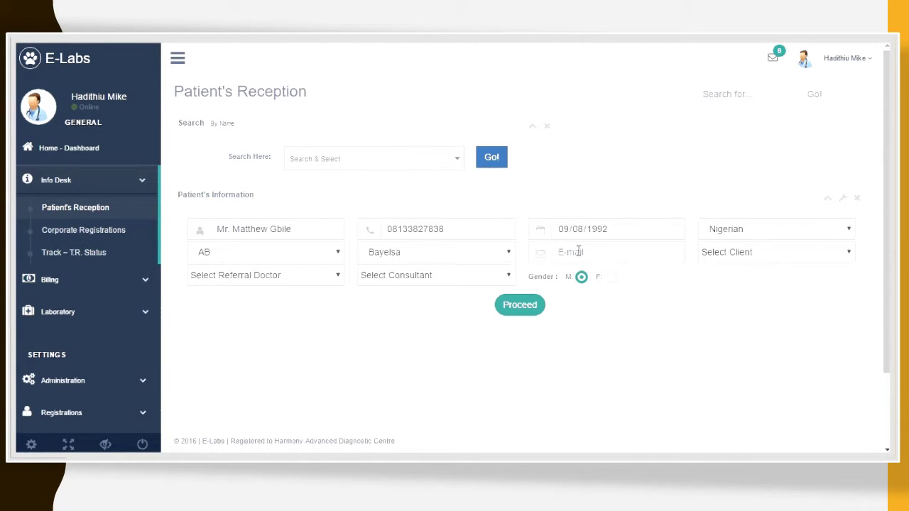
left_click(578, 251)
type("ewel")
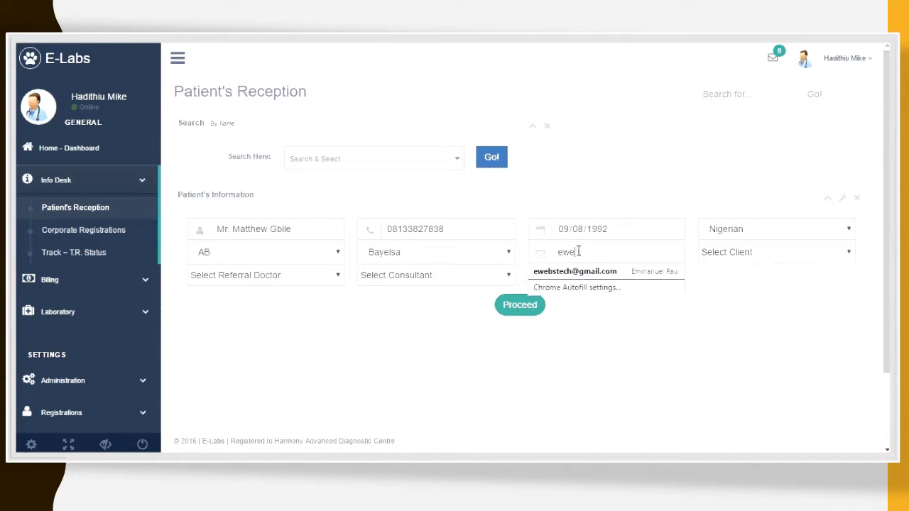
key("Down")
key("Return")
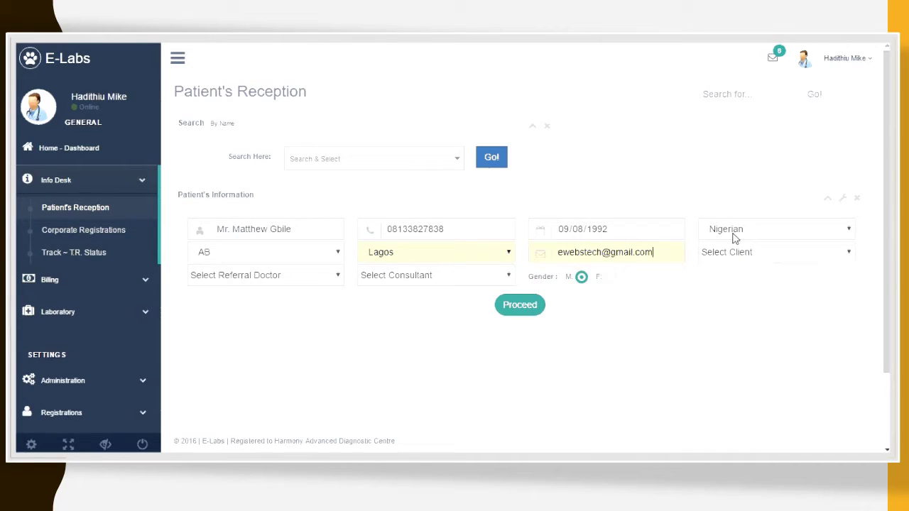
Step: Set client to N/A, referral doctor to Dr. Newton, and consultant to N/A
left_click(742, 251)
left_click(745, 282)
left_click(327, 279)
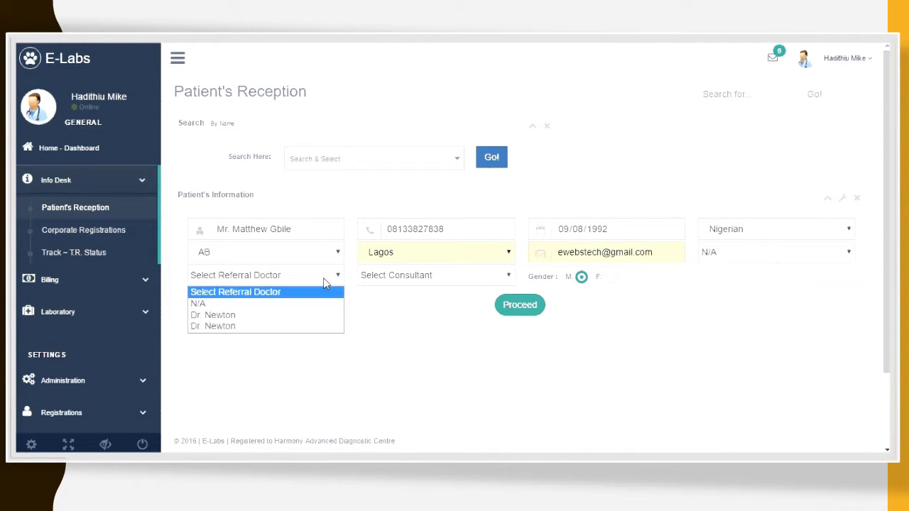
left_click(317, 314)
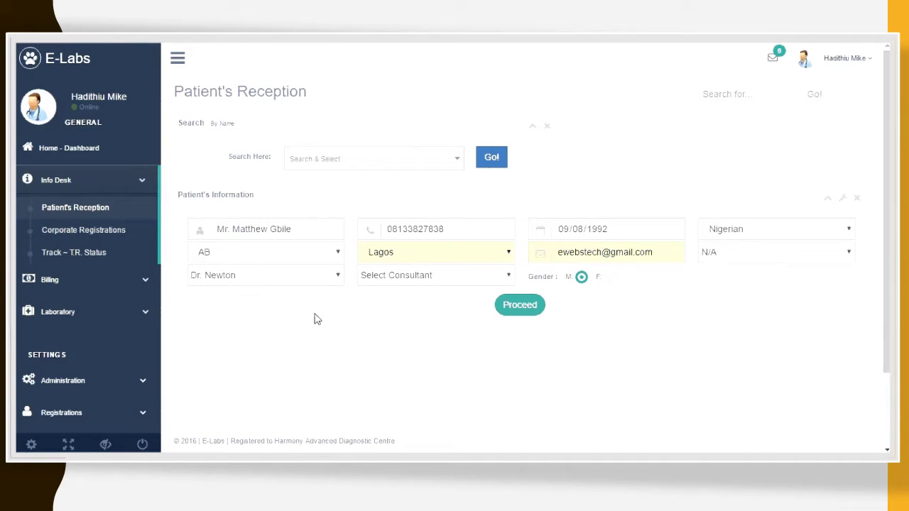
left_click(378, 283)
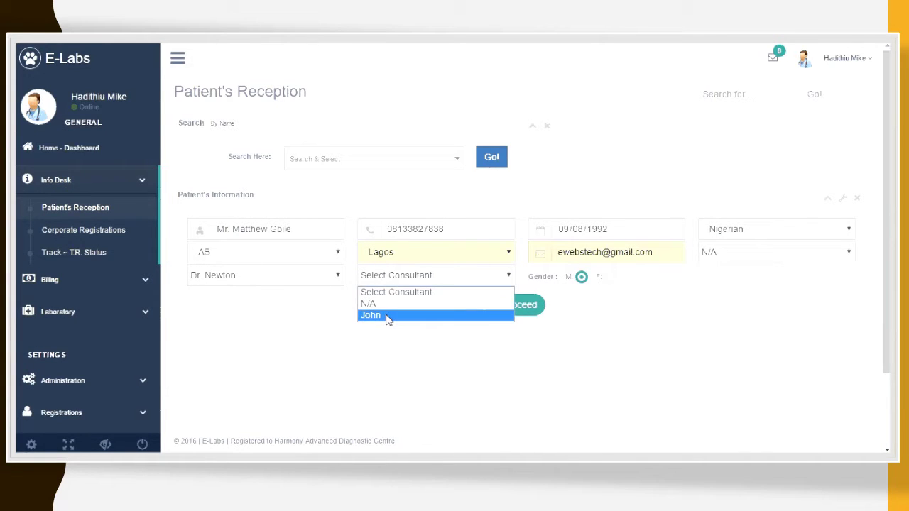
left_click(383, 303)
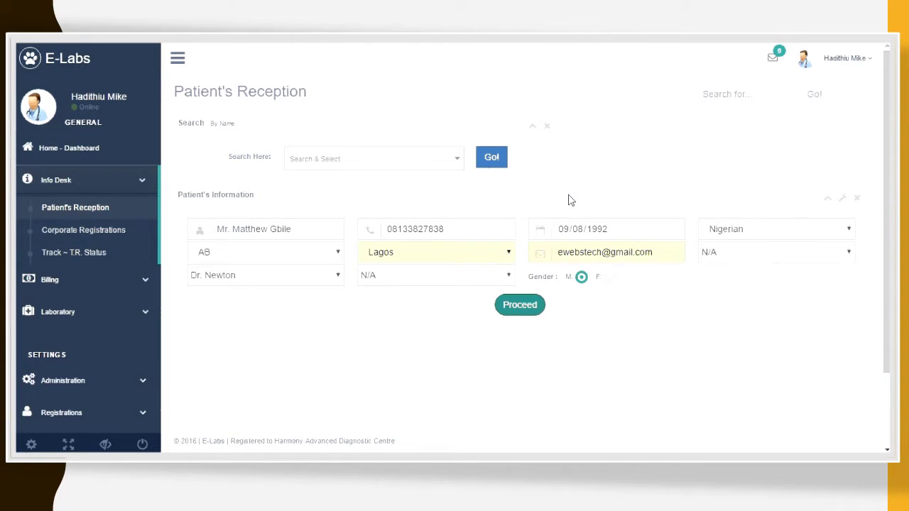
Step: Select ALBUMIN, APPEARANCE, BASO and BILIRUBIN, queue them at N 21,530, and transfer to billing
scroll(862, 205, "down", 1)
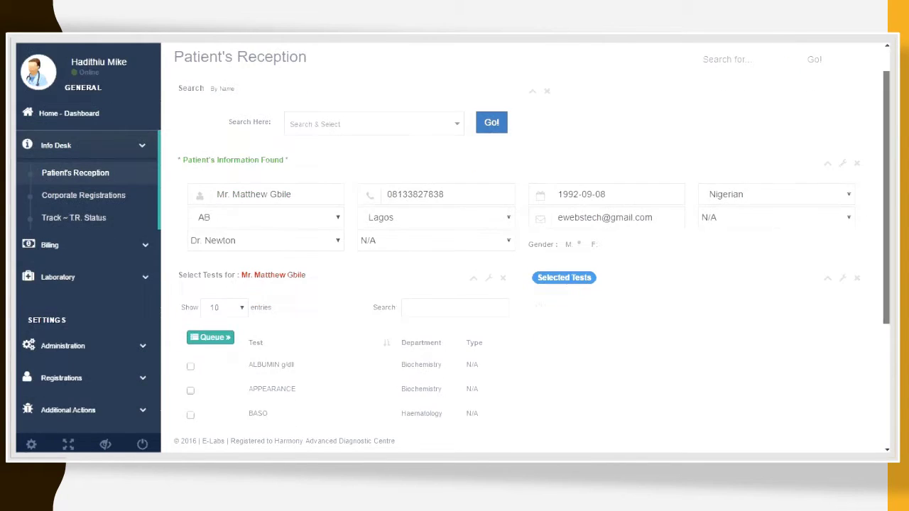
scroll(523, 249, "down", 2)
scroll(536, 210, "down", 1)
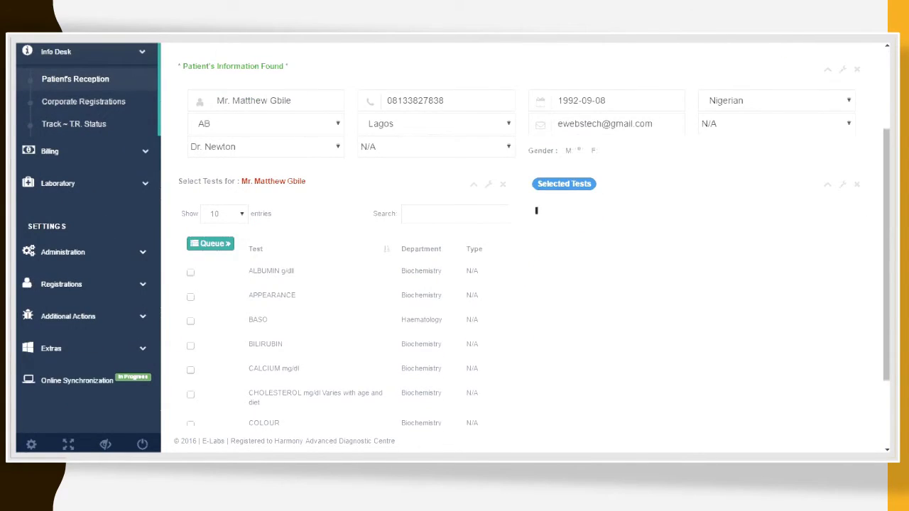
scroll(536, 206, "down", 1)
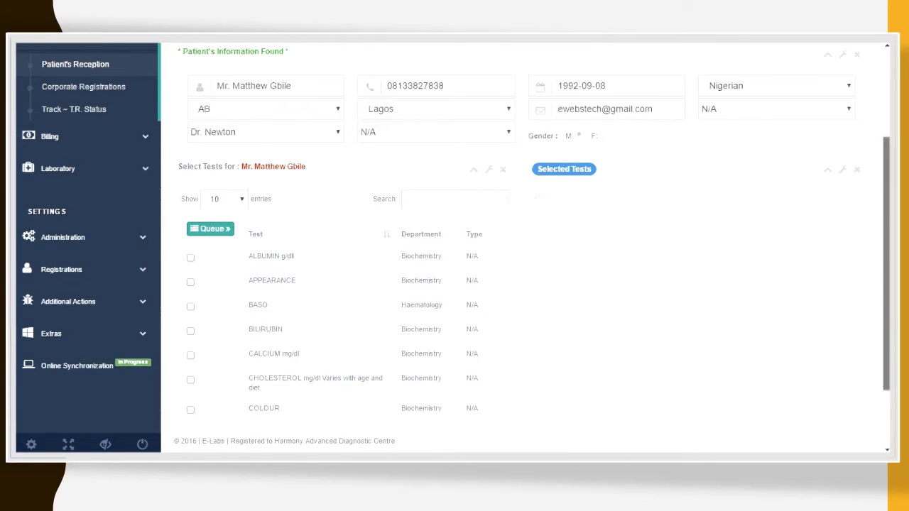
scroll(799, 212, "down", 1)
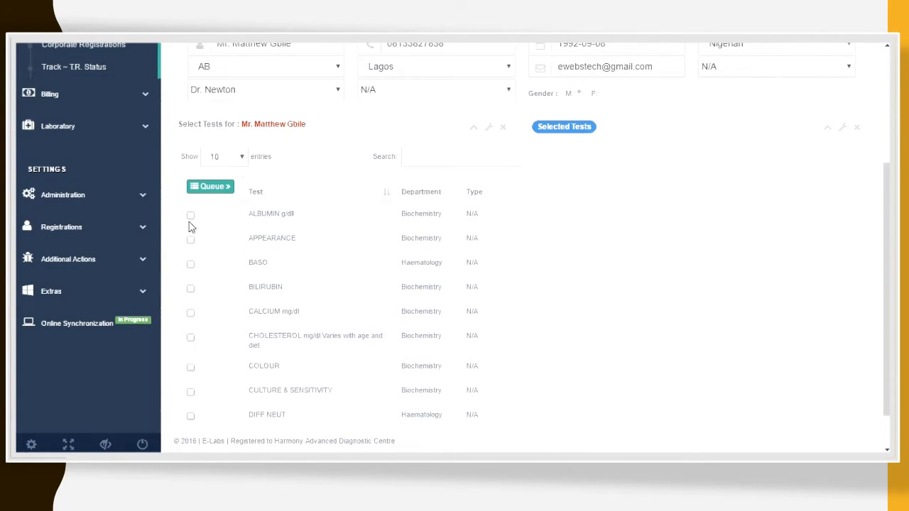
left_click(445, 157)
left_click(190, 216)
left_click(190, 240)
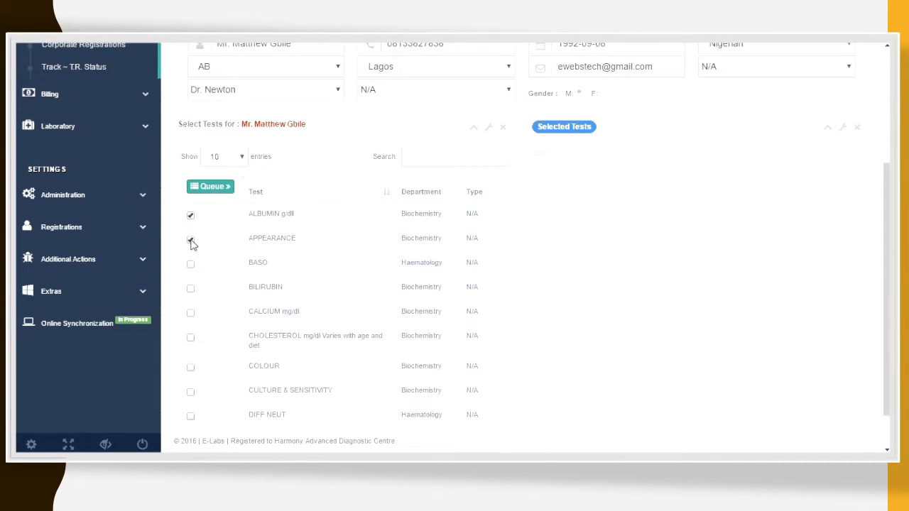
left_click(190, 289)
left_click(190, 263)
left_click(224, 187)
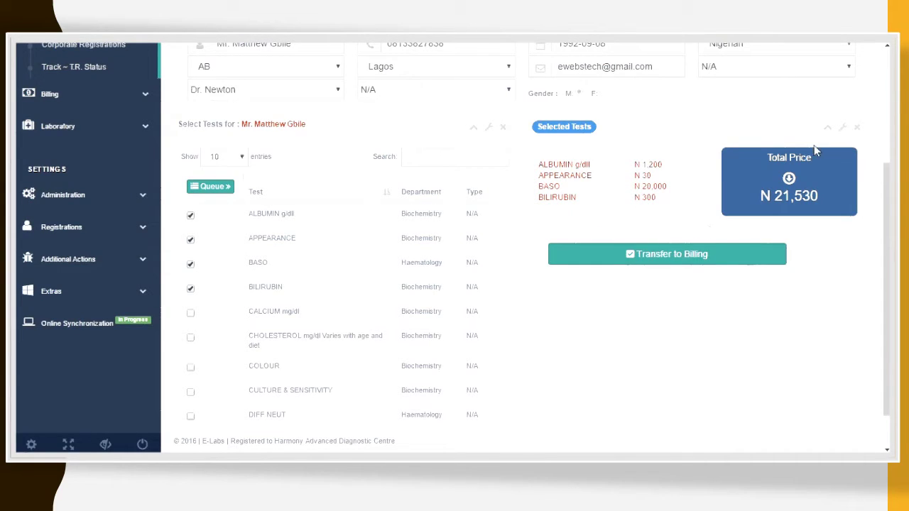
left_click(660, 261)
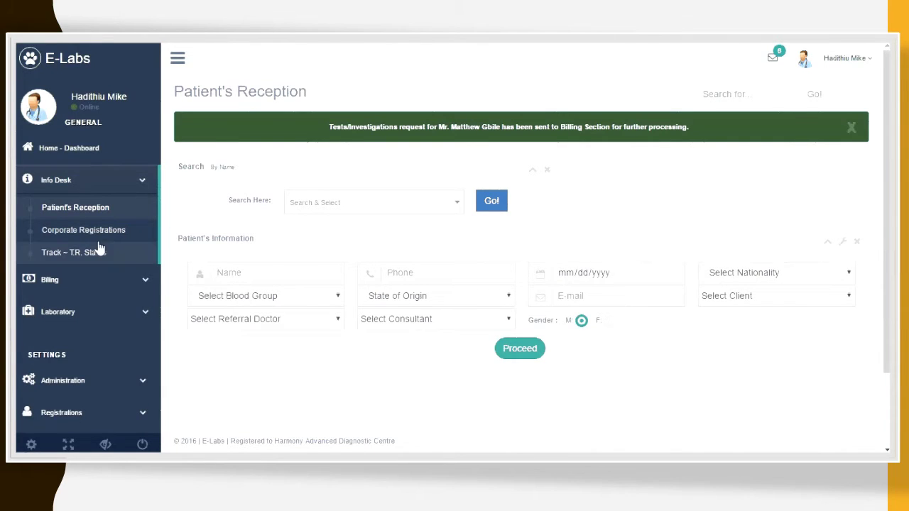
Step: Open the Billing Payments Wait List
left_click(112, 181)
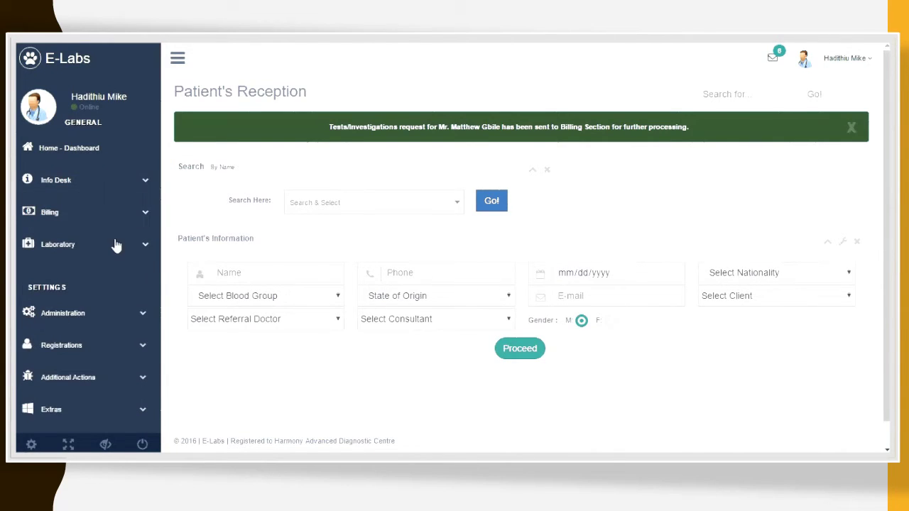
left_click(114, 221)
left_click(111, 244)
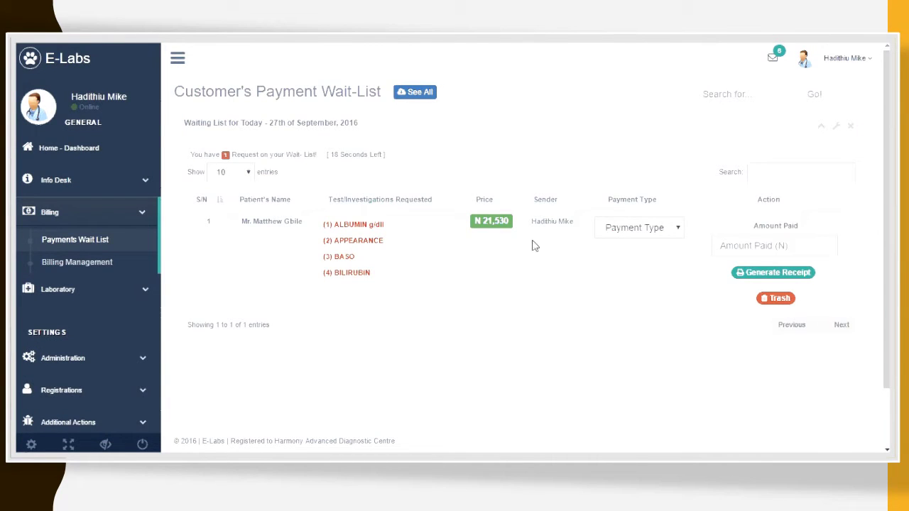
Step: Pay N 21,530 in cash, generate the PAID receipt, and close it
left_click(606, 233)
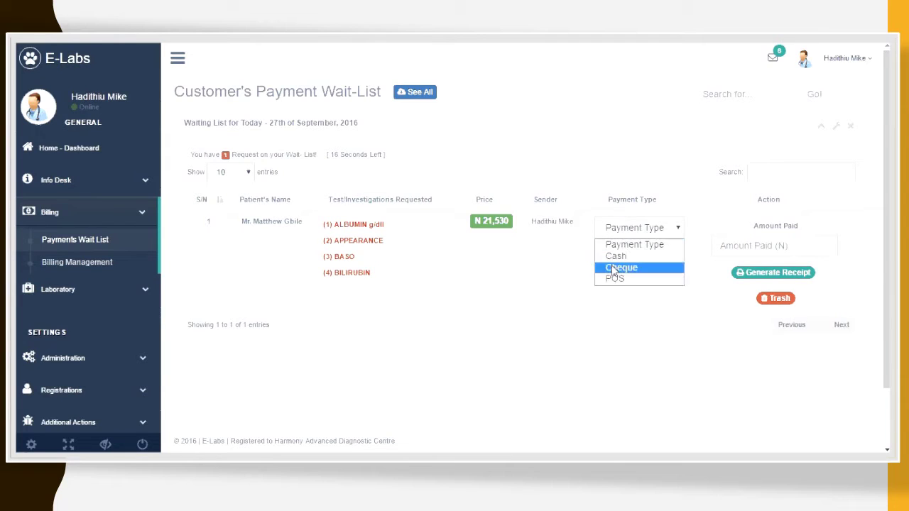
left_click(617, 256)
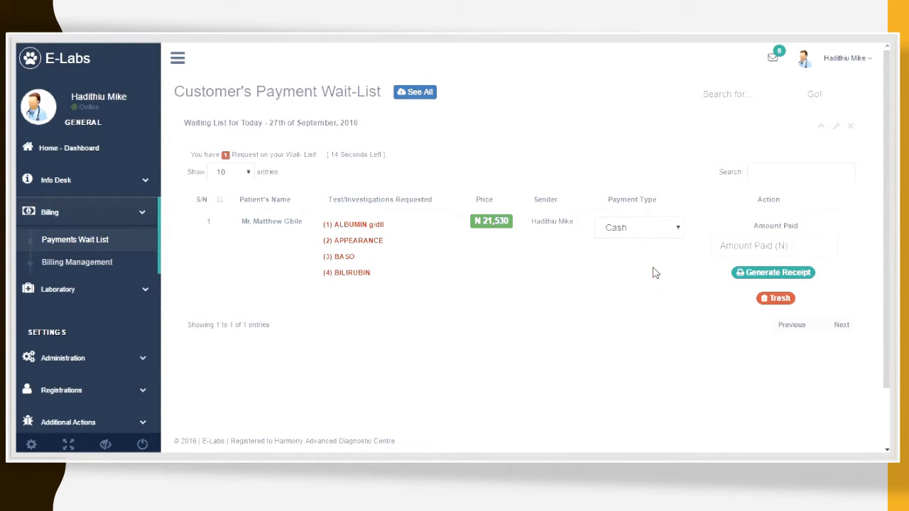
left_click(751, 251)
type("21530")
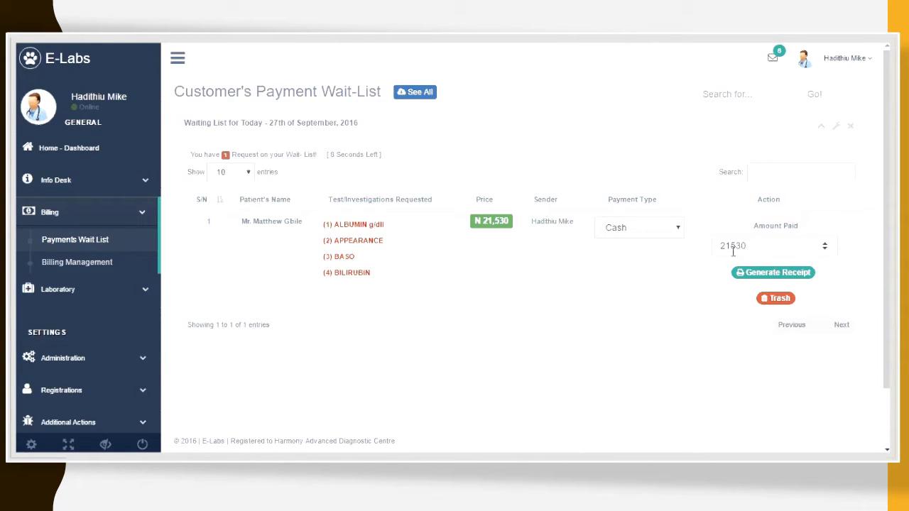
left_click(764, 275)
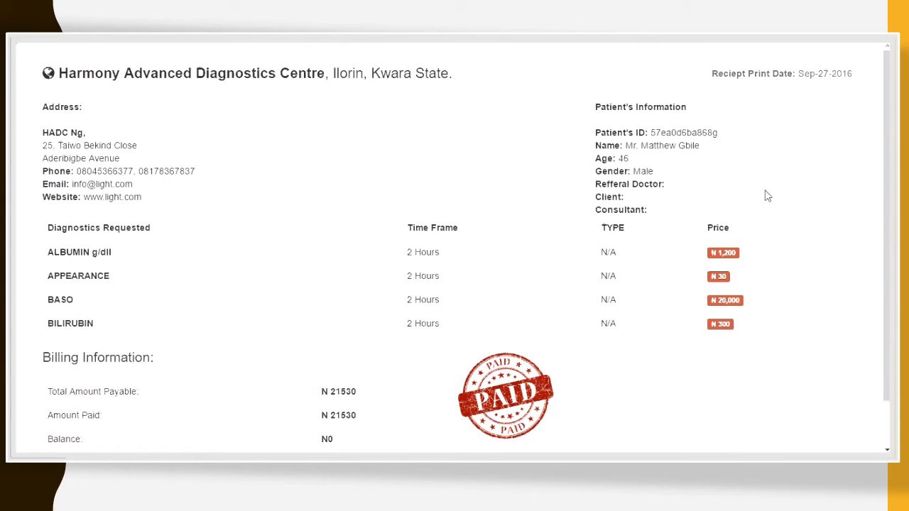
scroll(886, 248, "down", 2)
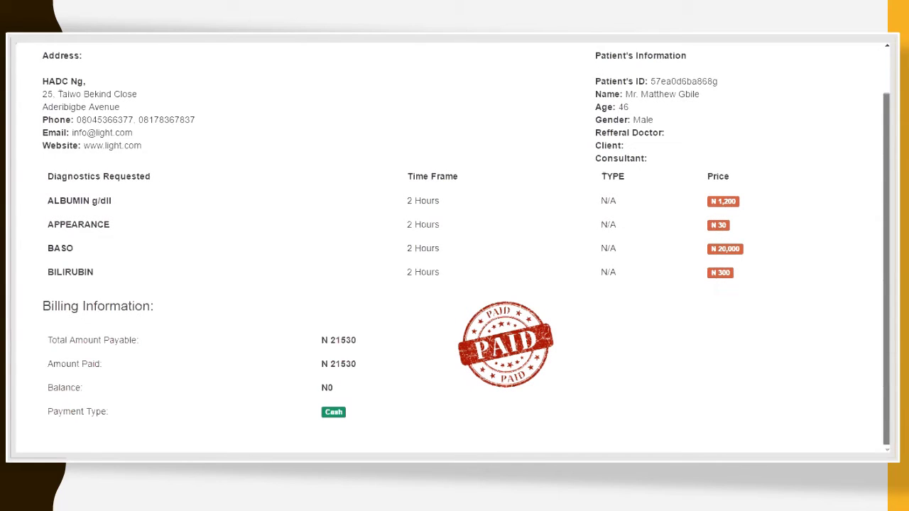
scroll(466, 252, "up", 2)
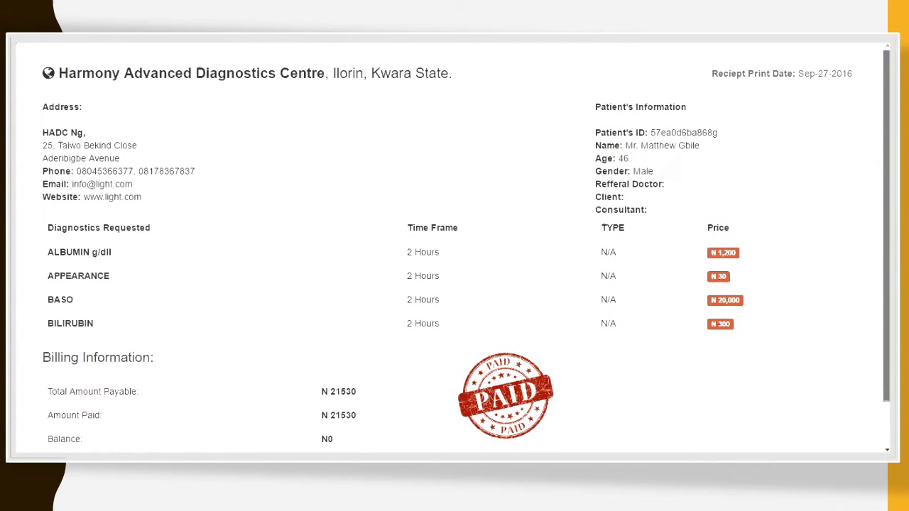
scroll(752, 171, "down", 2)
scroll(752, 171, "up", 2)
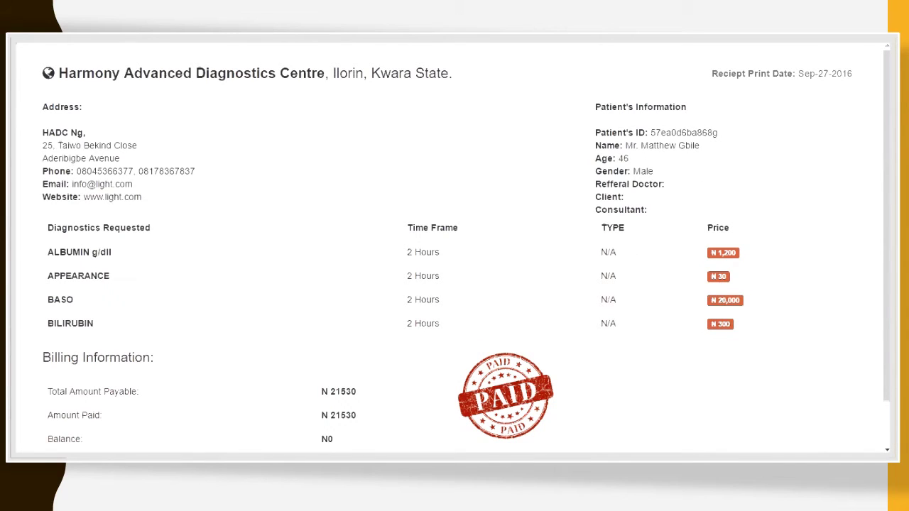
key("ctrl+w")
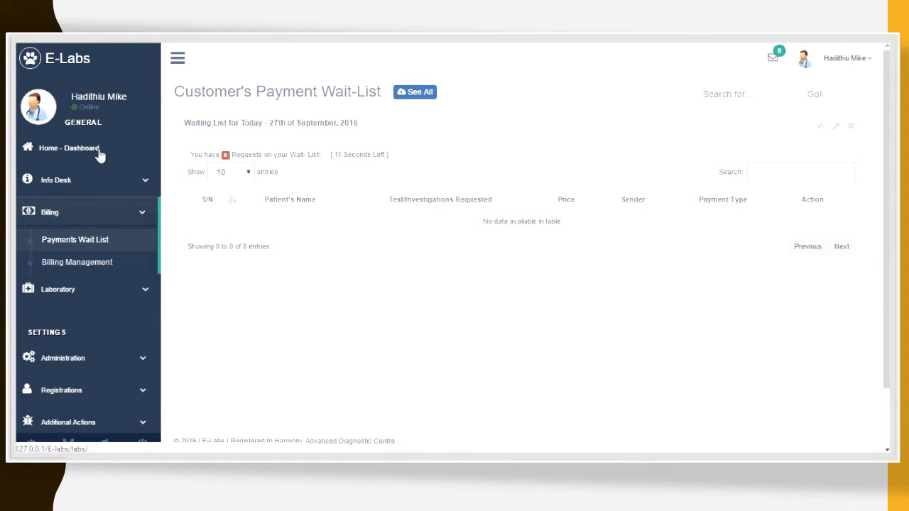
Step: Open the Laboratory Requests Wait-List from the sidebar
left_click(92, 214)
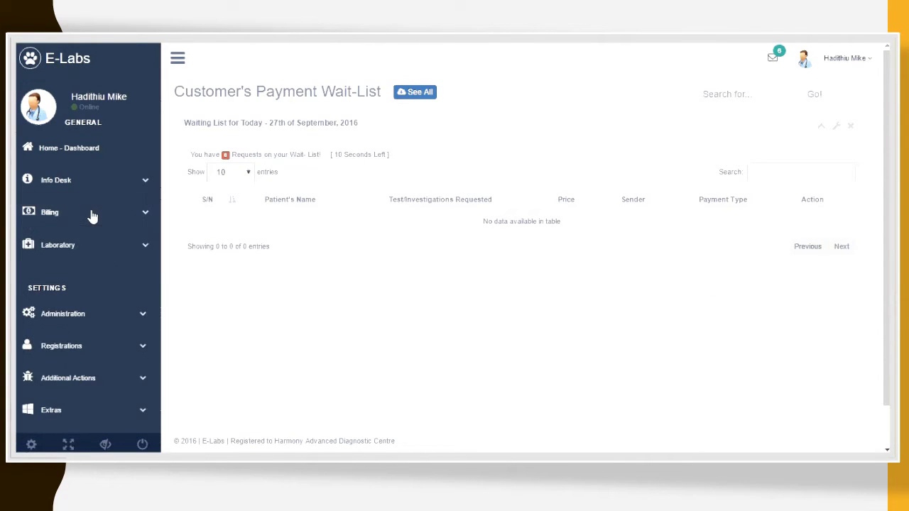
left_click(93, 254)
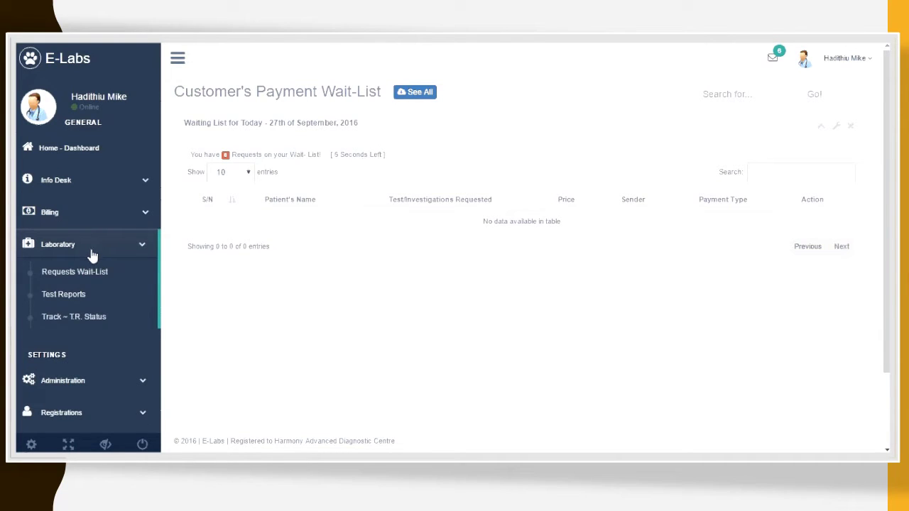
left_click(39, 271)
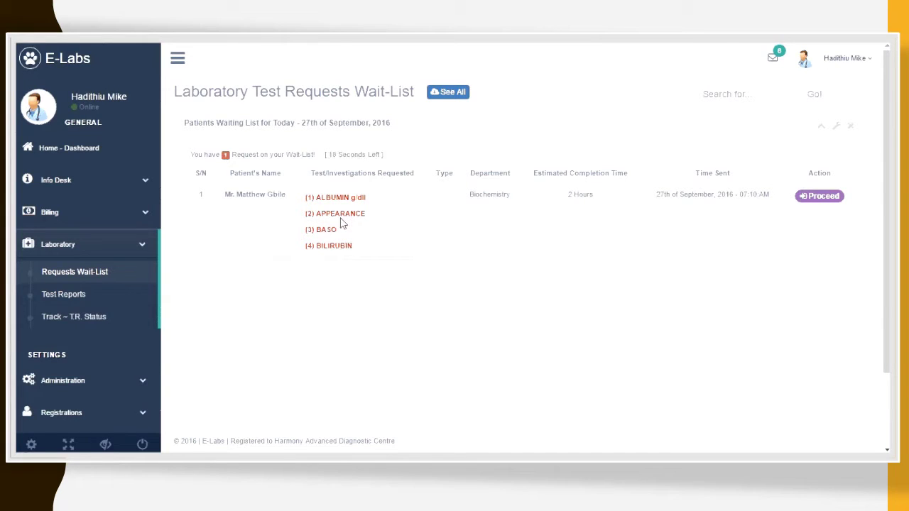
Step: Proceed with the patient's Biochemistry request and review its four pending barcoded tests
left_click(824, 203)
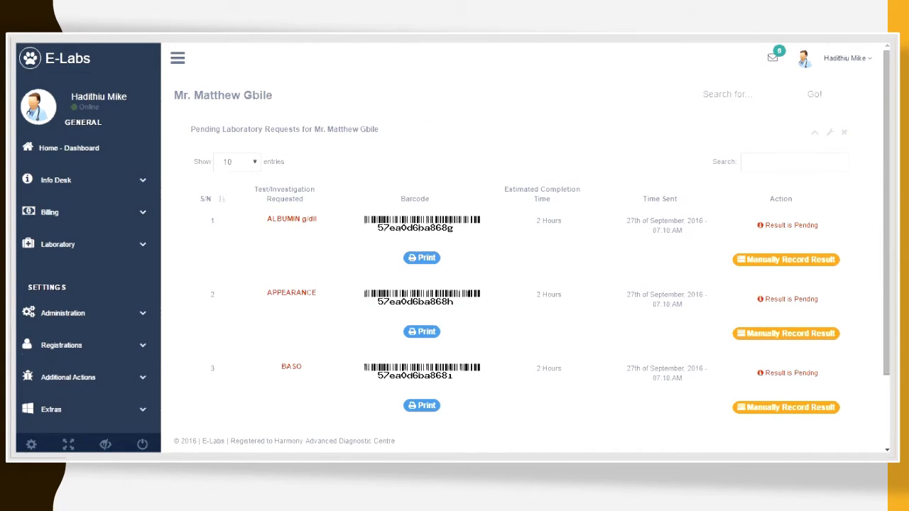
scroll(846, 188, "down", 2)
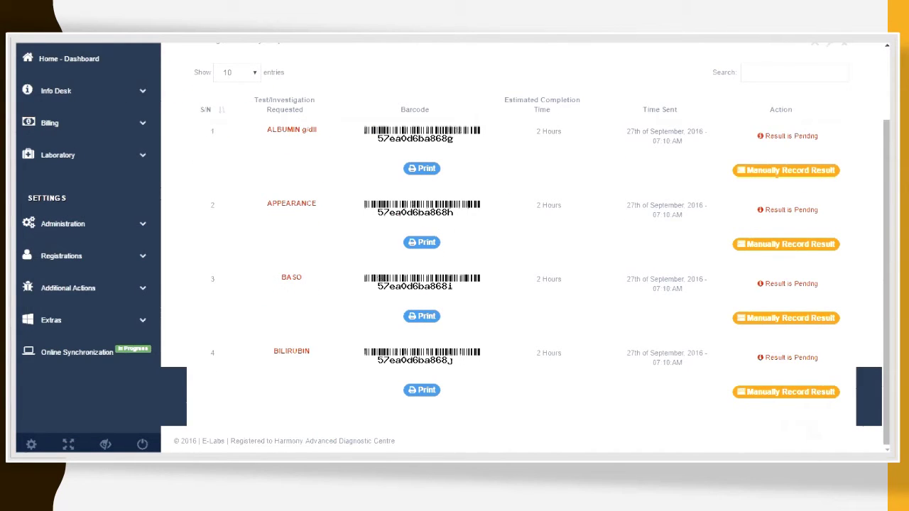
mouse_move(886, 263)
left_mouse_down()
mouse_move(886, 240)
mouse_move(886, 262)
left_mouse_up()
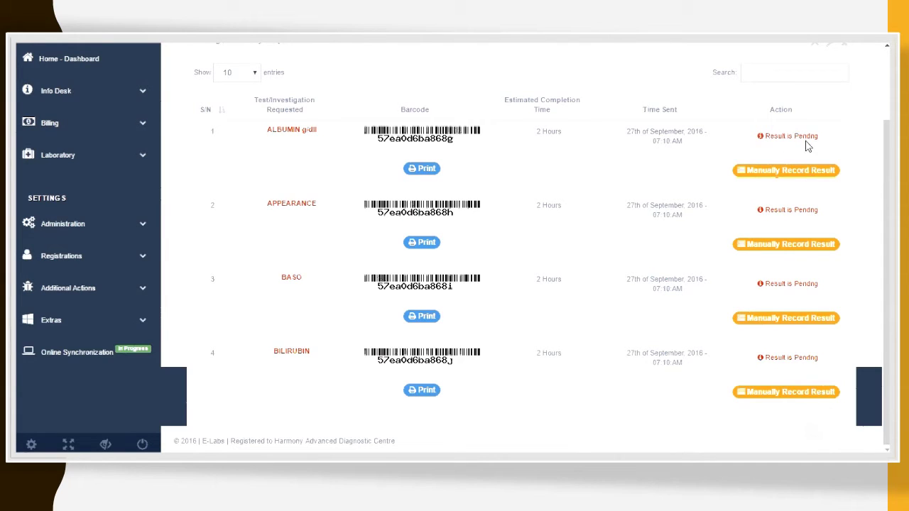
Step: Record the ALBUMIN result as 4.0 and save it
left_click(807, 179)
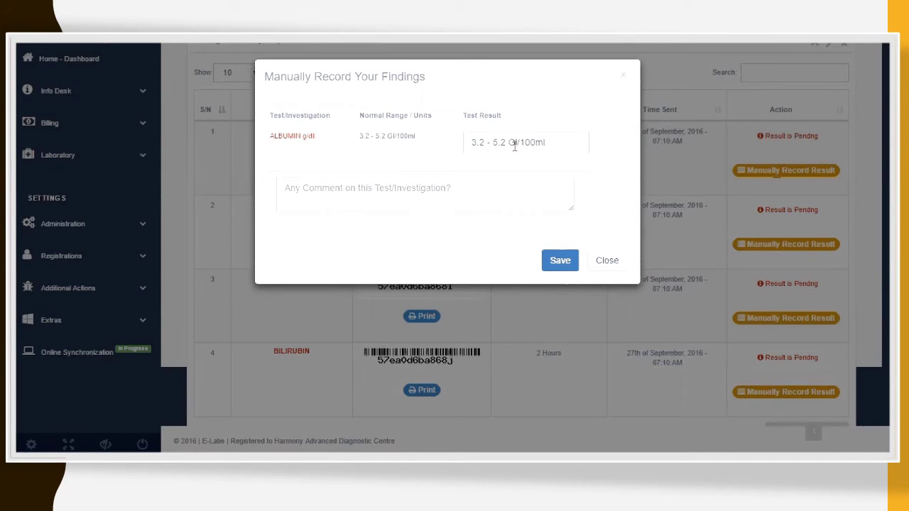
left_click_drag(509, 143, 465, 144)
type("4.0 Gl/100ml")
left_click(500, 192)
left_click(560, 262)
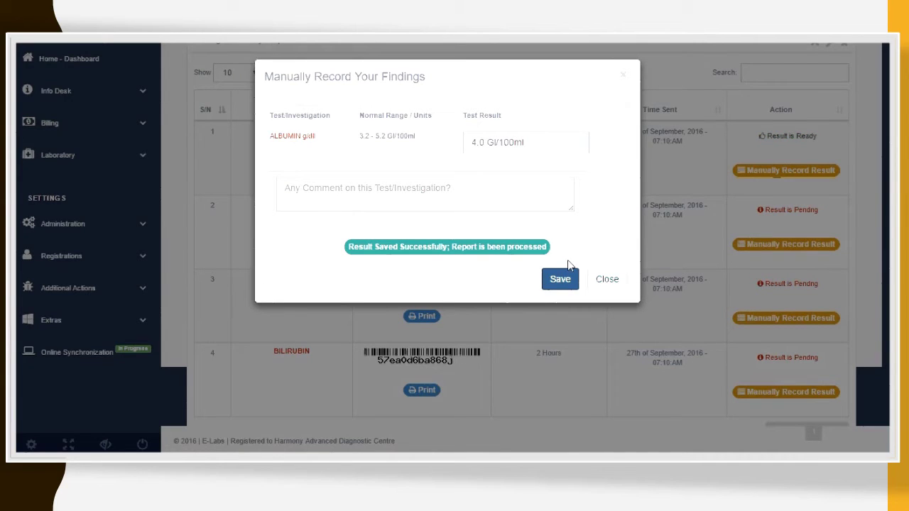
left_click(607, 284)
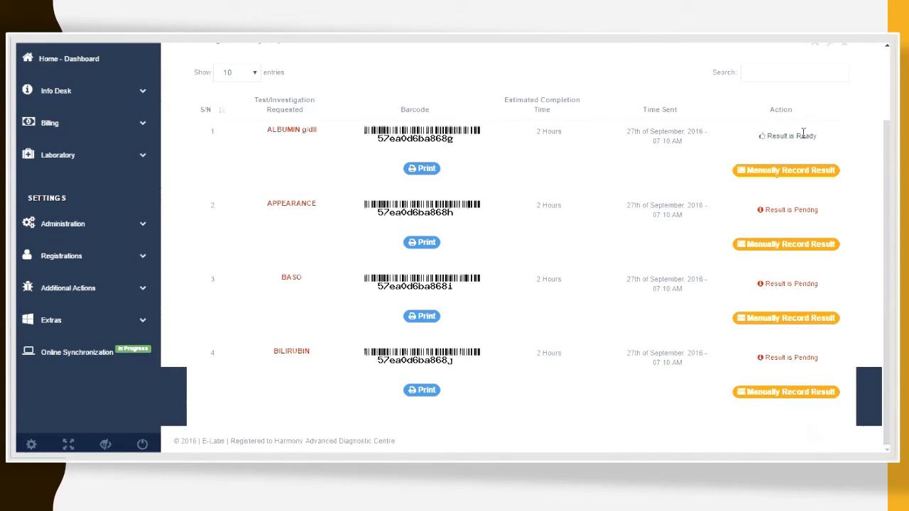
Step: Record the APPEARANCE result as 'Postive' in place of MRI and save it
left_click(783, 243)
left_click_drag(519, 151, 455, 140)
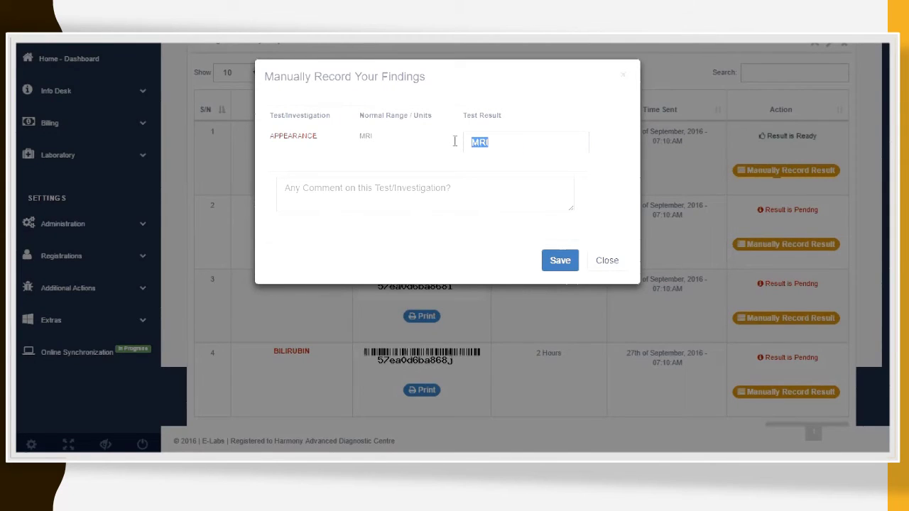
type("POstive")
key("BackSpace")
type("o")
left_click(562, 262)
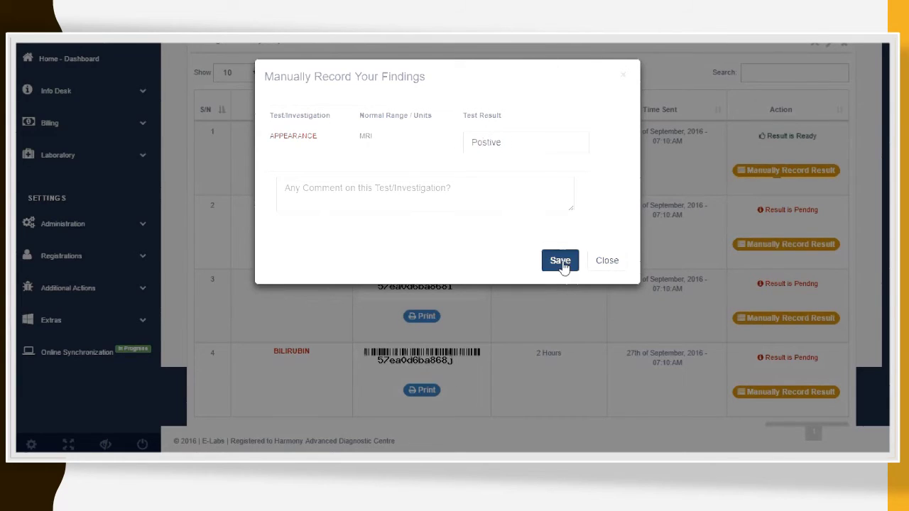
left_click(614, 284)
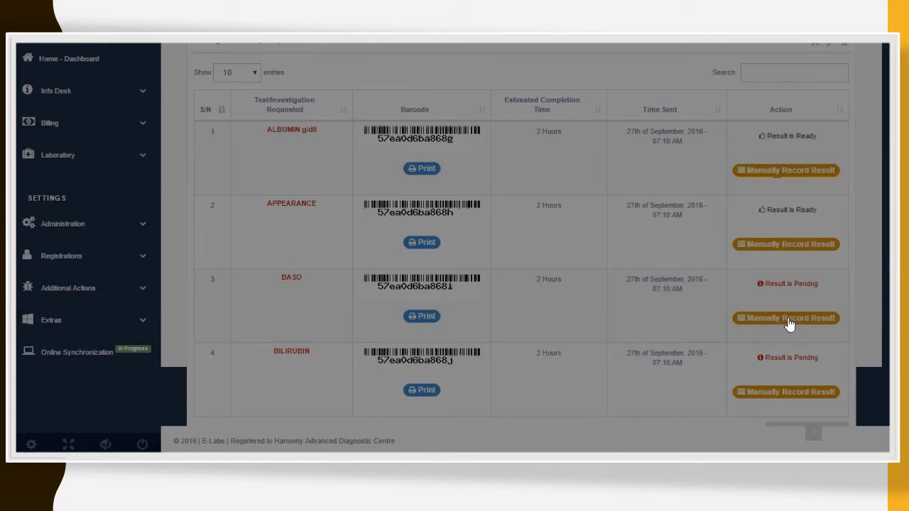
Step: Record BASO as 9% with the comment 'Something wrong' and save it
left_click(787, 318)
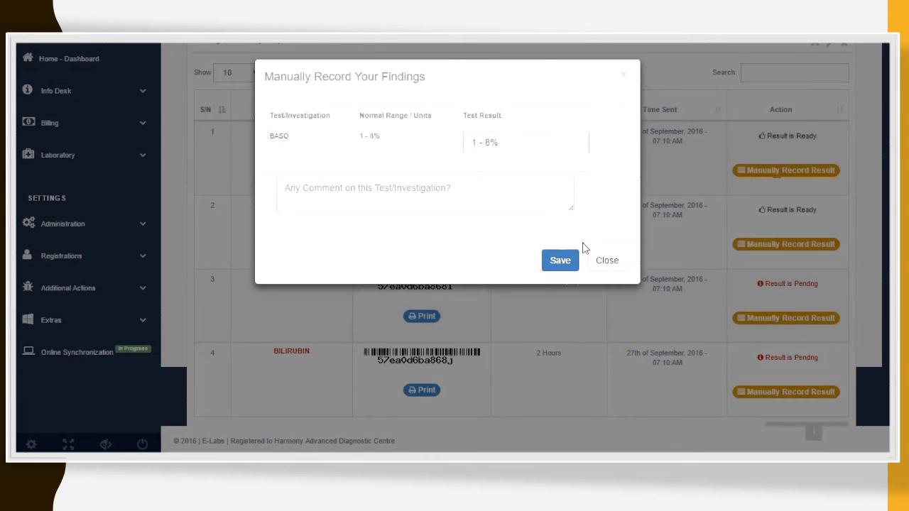
left_click_drag(491, 142, 471, 142)
type("9")
key("BackSpace")
left_click(512, 194)
type("Som")
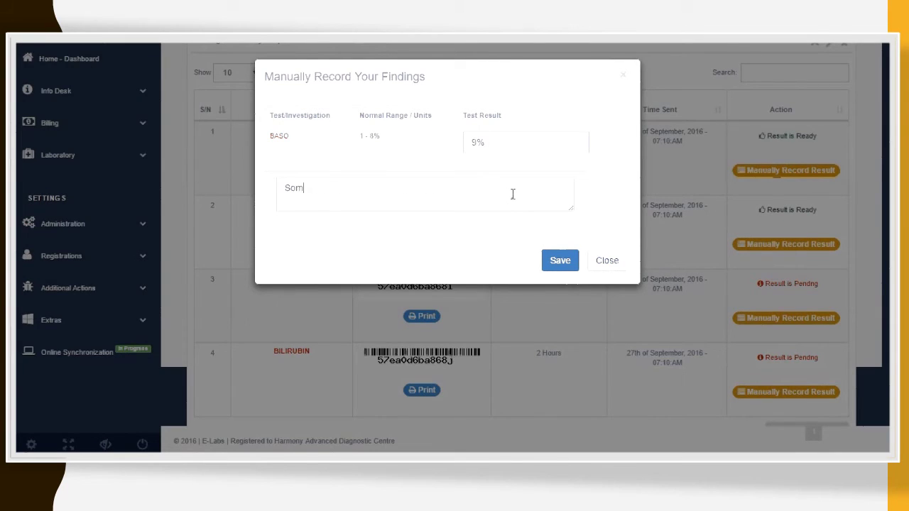
type("ething wrong")
left_click(573, 260)
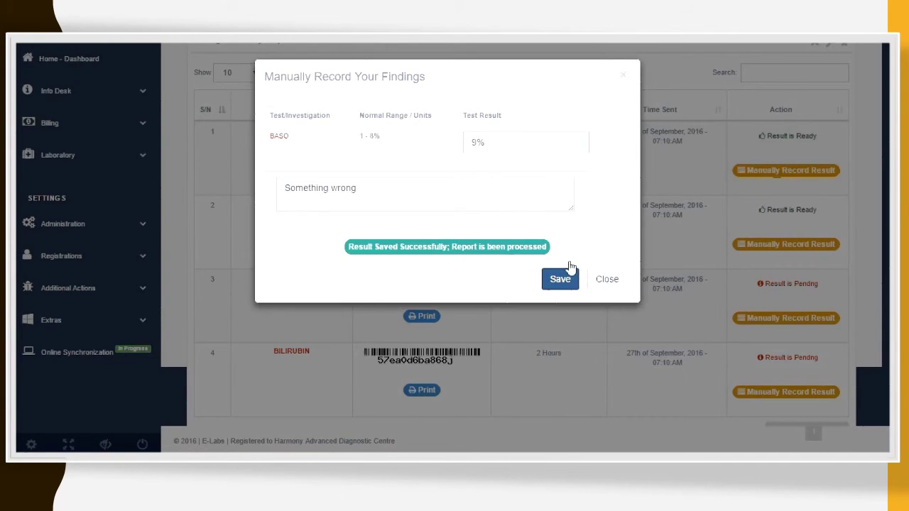
left_click(605, 279)
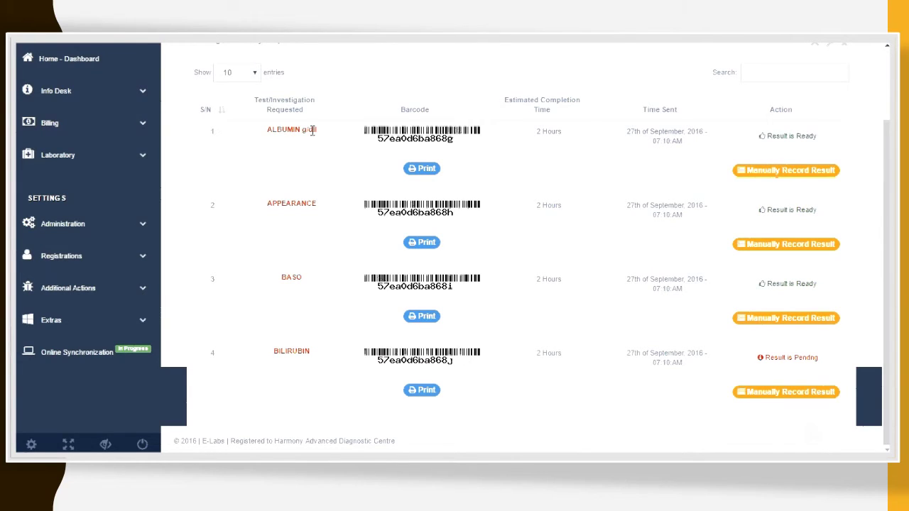
scroll(312, 131, "up", 2)
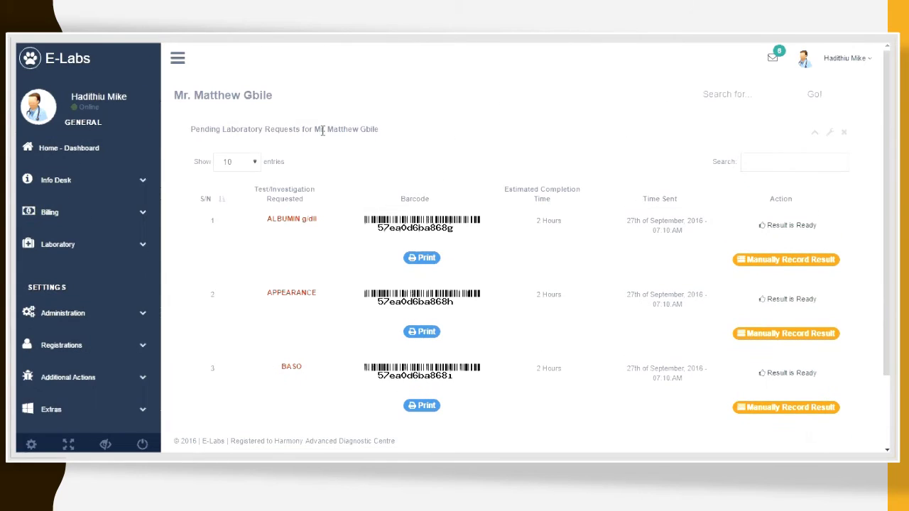
scroll(455, 245, "down", 2)
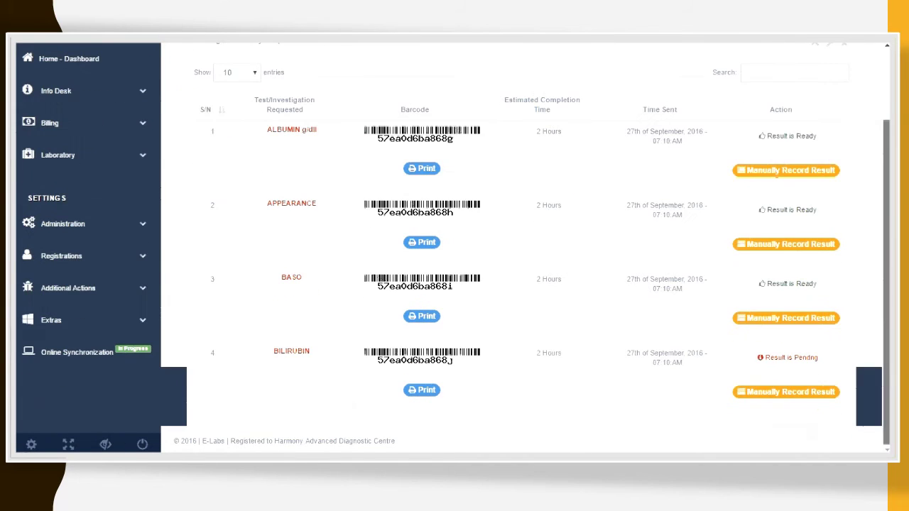
scroll(454, 245, "up", 2)
scroll(455, 245, "down", 2)
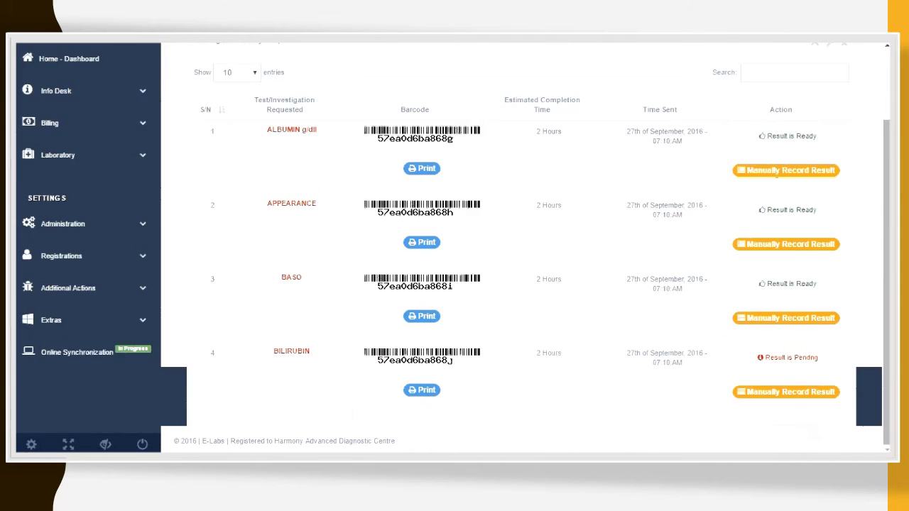
scroll(455, 245, "up", 2)
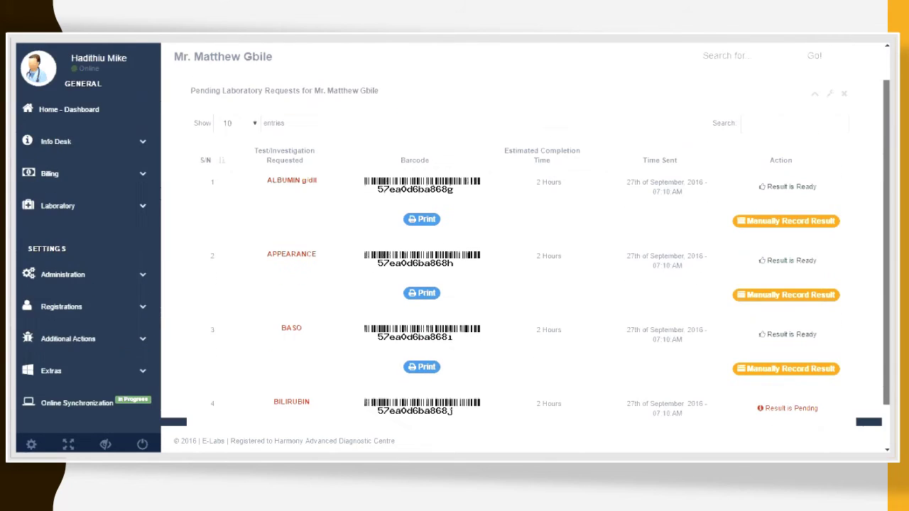
scroll(455, 245, "down", 2)
scroll(455, 245, "up", 2)
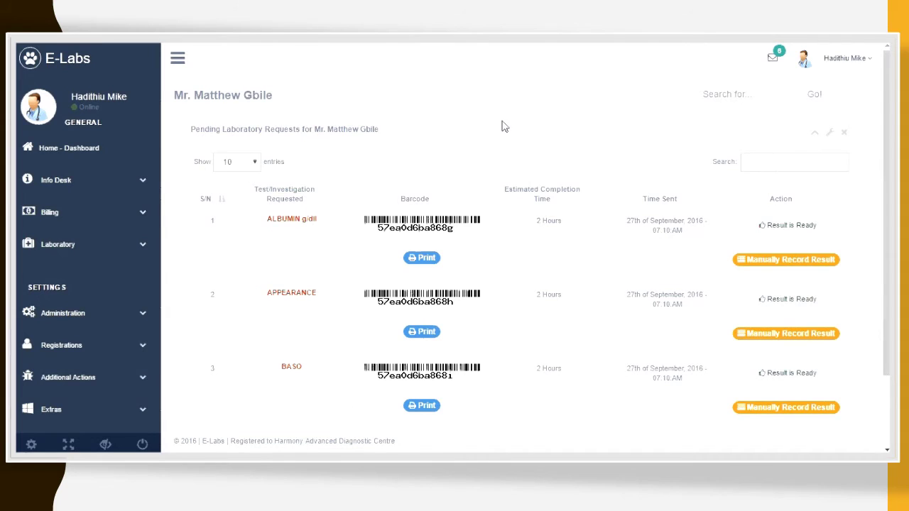
scroll(455, 245, "down", 2)
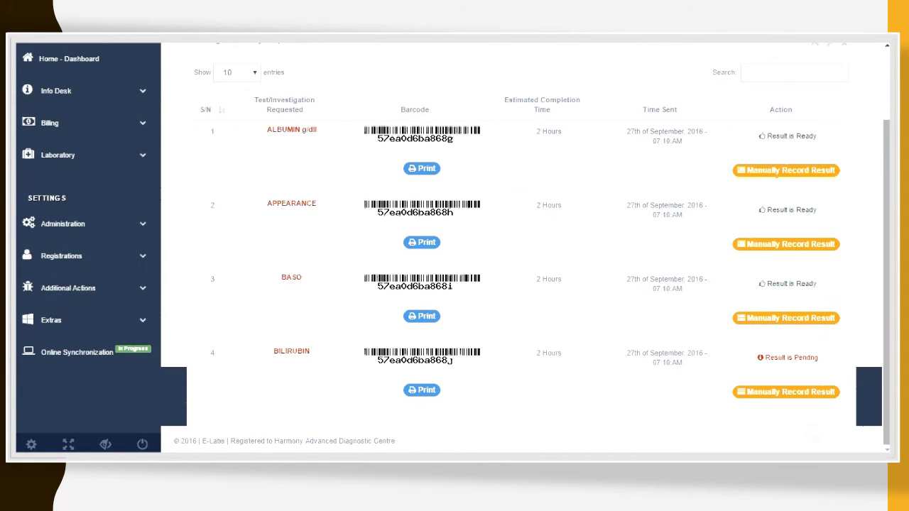
scroll(455, 245, "up", 2)
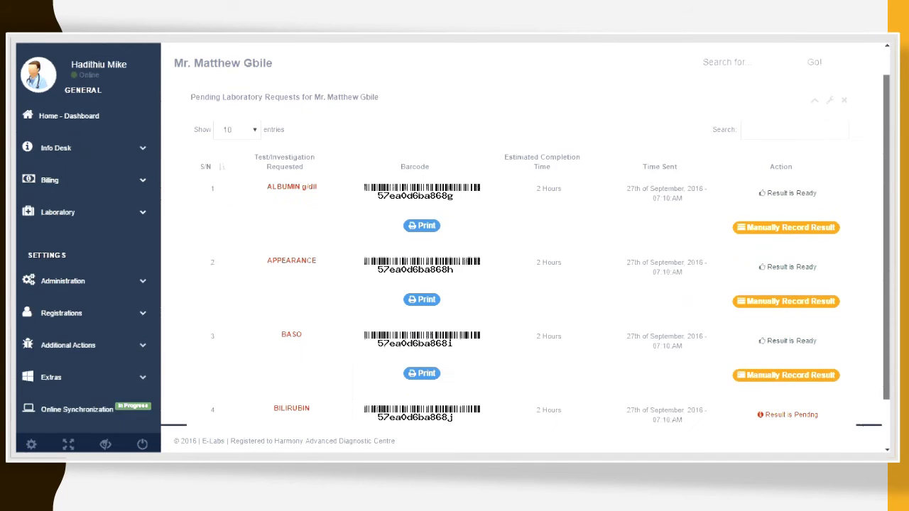
scroll(455, 235, "down", 2)
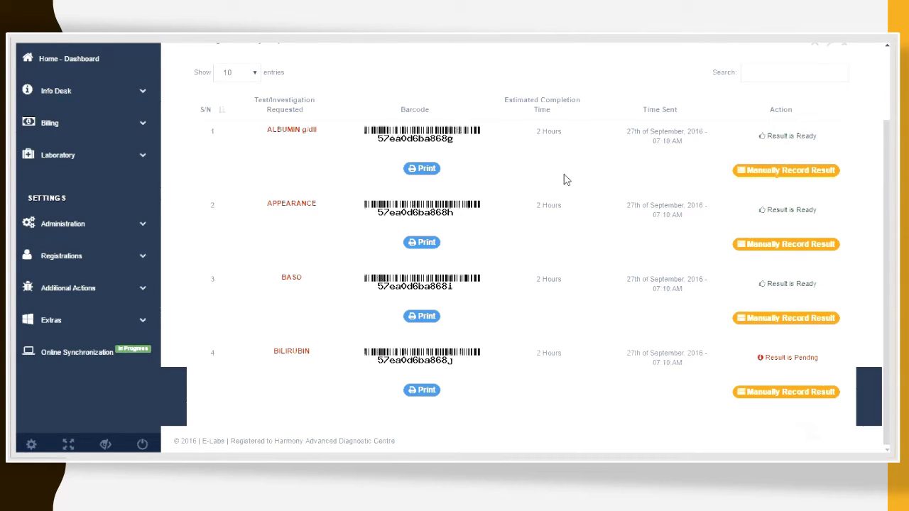
scroll(610, 179, "up", 1)
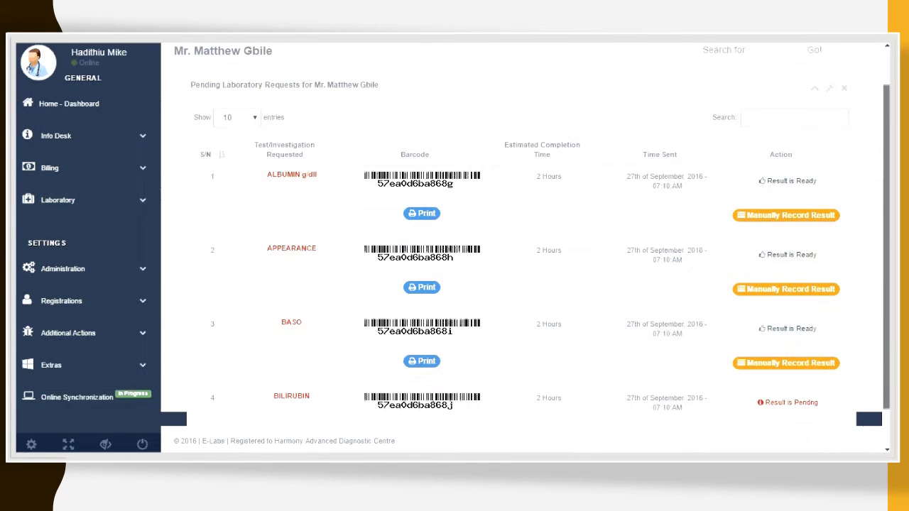
scroll(455, 235, "up", 1)
scroll(454, 234, "up", 1)
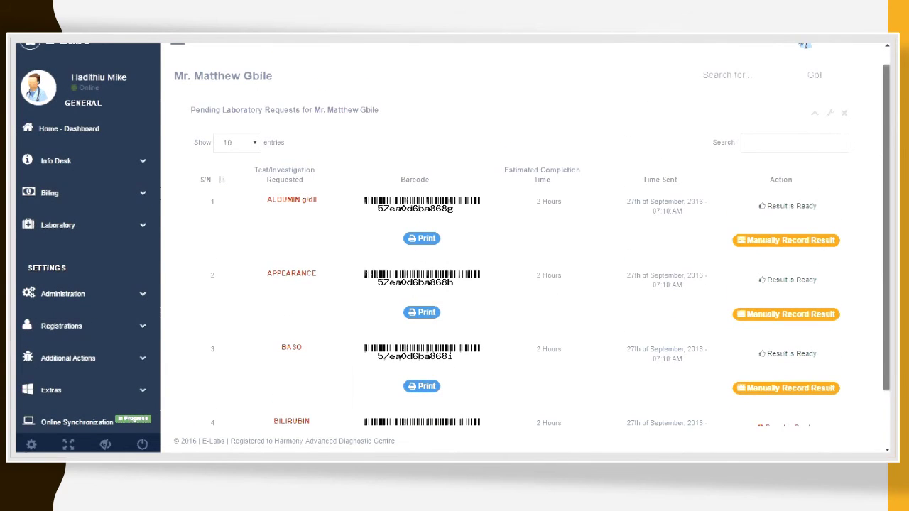
scroll(455, 234, "up", 1)
scroll(454, 234, "up", 1)
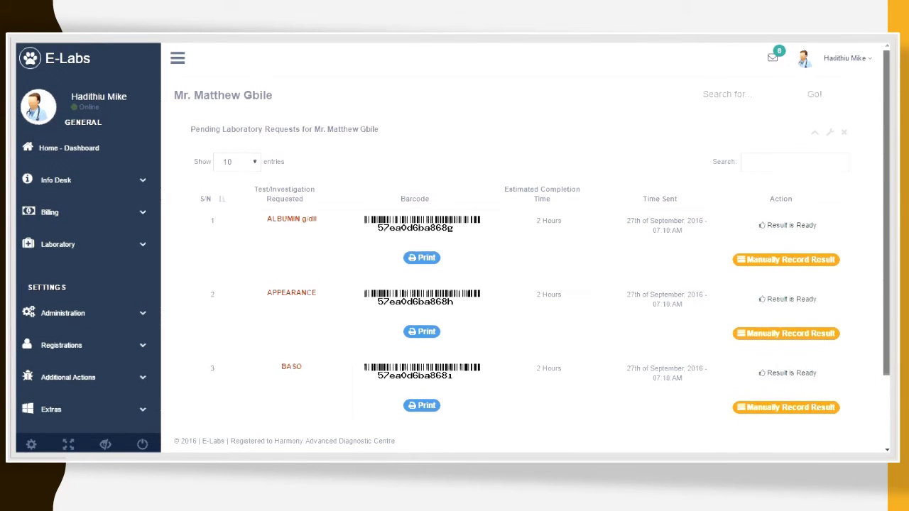
scroll(454, 241, "down", 2)
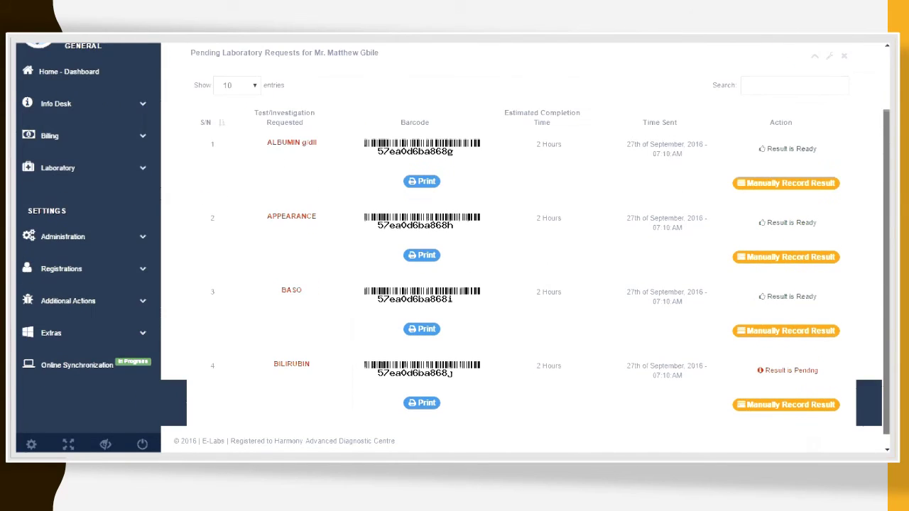
scroll(454, 242, "down", 1)
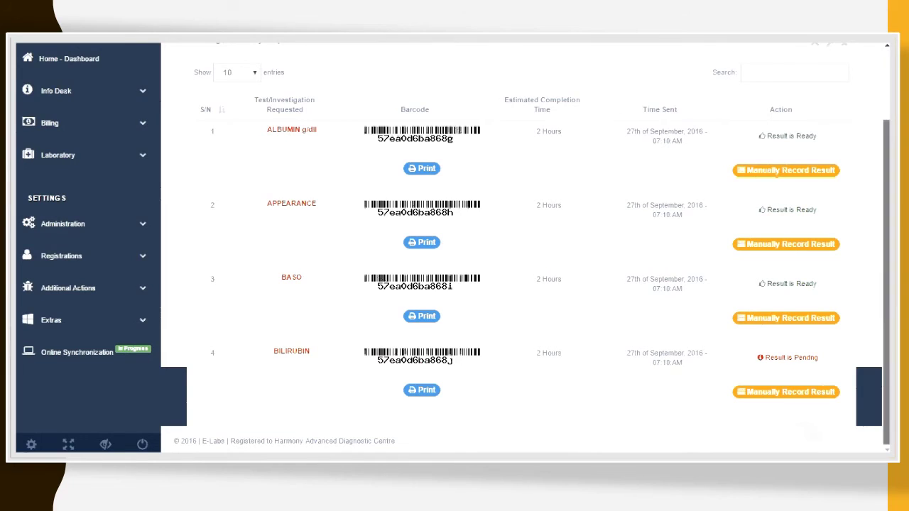
scroll(455, 242, "up", 2)
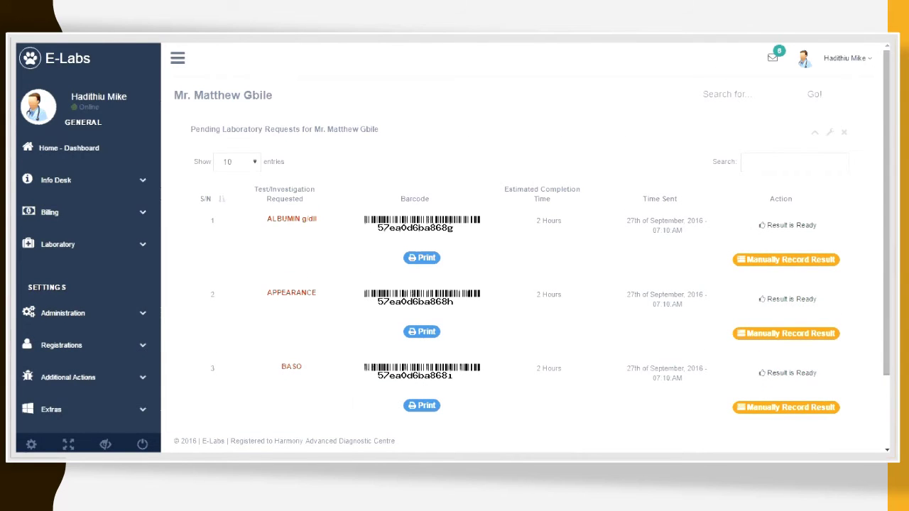
scroll(455, 241, "down", 3)
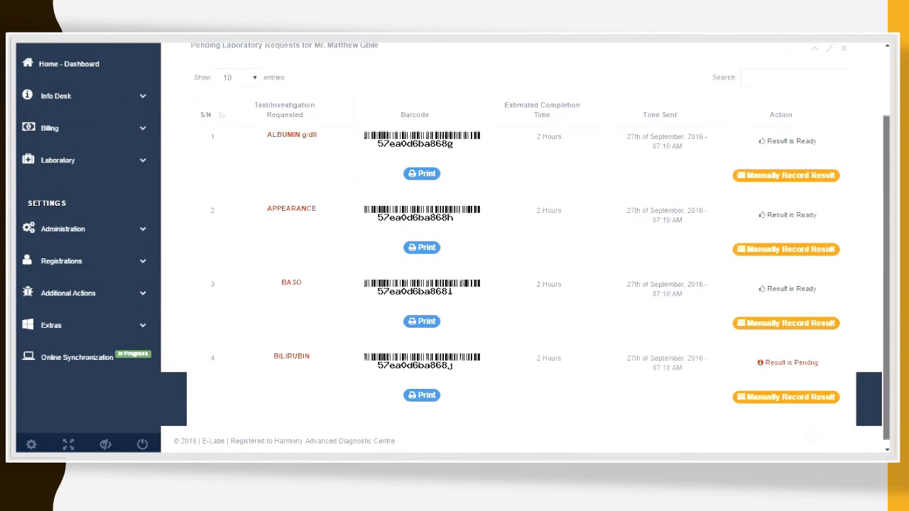
scroll(454, 241, "up", 3)
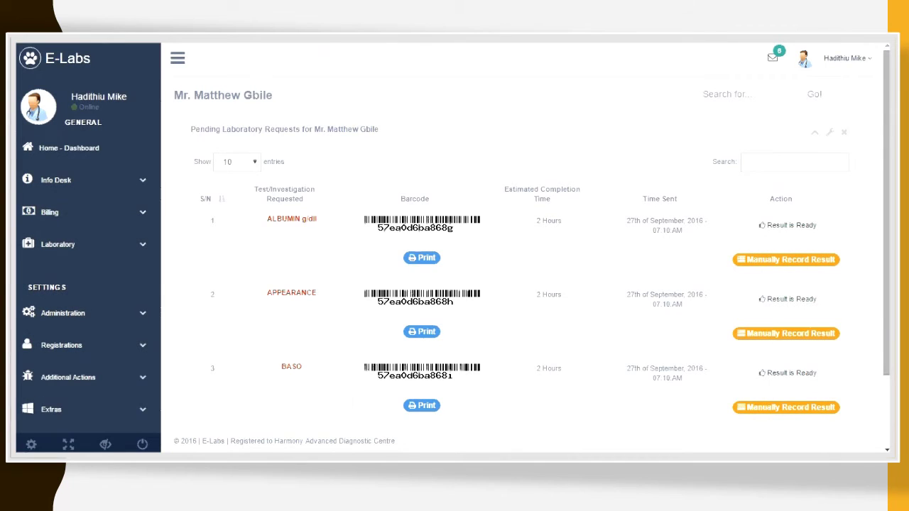
scroll(454, 242, "down", 3)
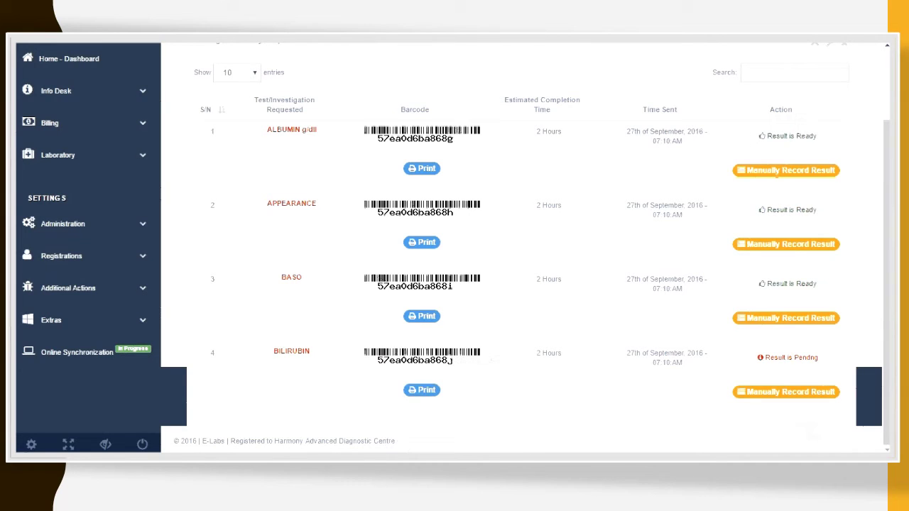
Step: Bring CamStudio back into view and pause the screen recording
left_click(699, 465)
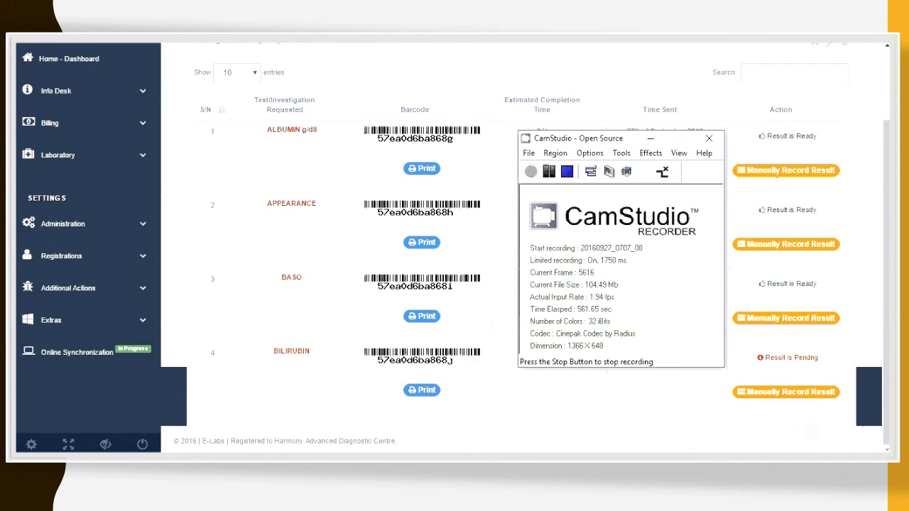
left_click(553, 178)
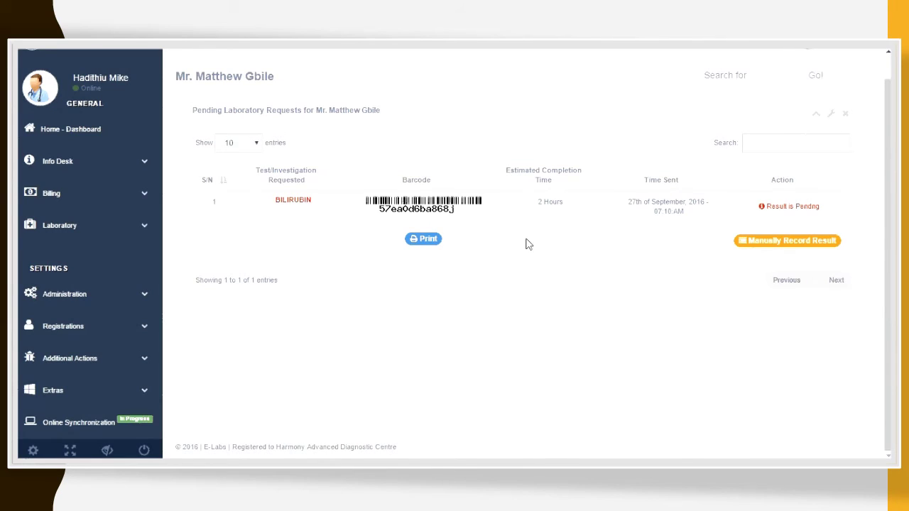
Step: Highlight the pending BILIRUBIN result status text, then clear the selection
scroll(528, 244, "up", 1)
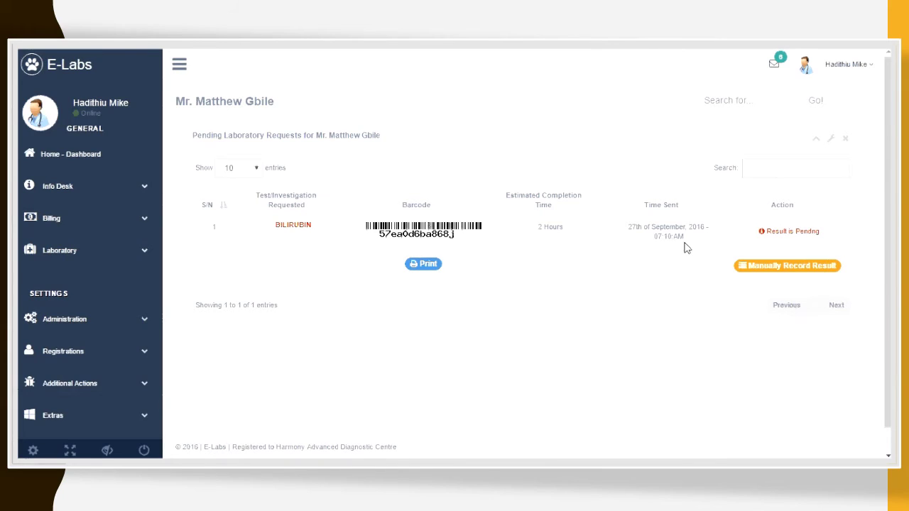
left_click_drag(794, 242, 757, 234)
left_click_drag(824, 235, 805, 231)
left_click(806, 232)
Step: Expand Billing and Info Desk, and bring up the Track Result Status link's options
left_click(90, 225)
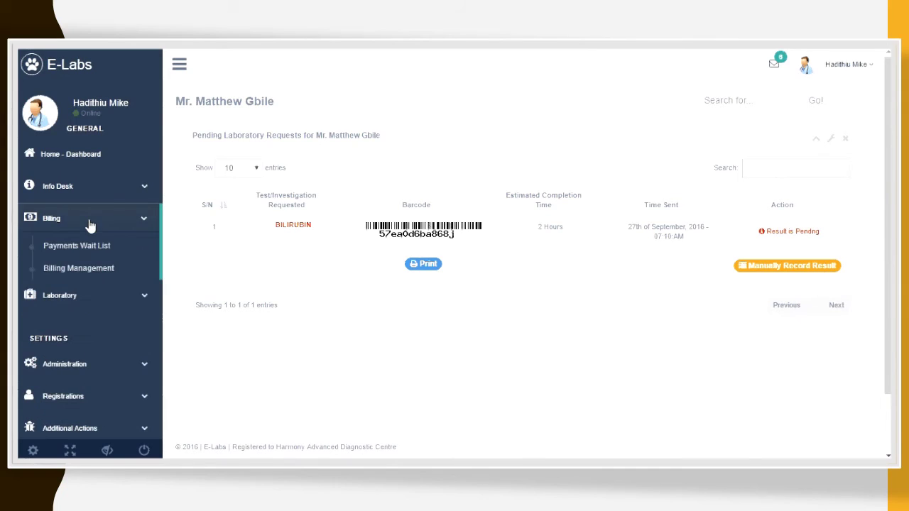
left_click(103, 190)
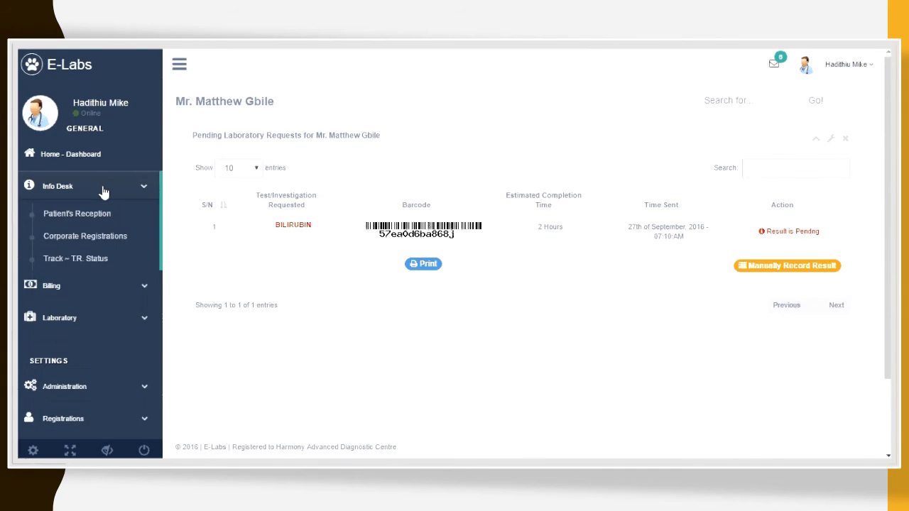
right_click(84, 259)
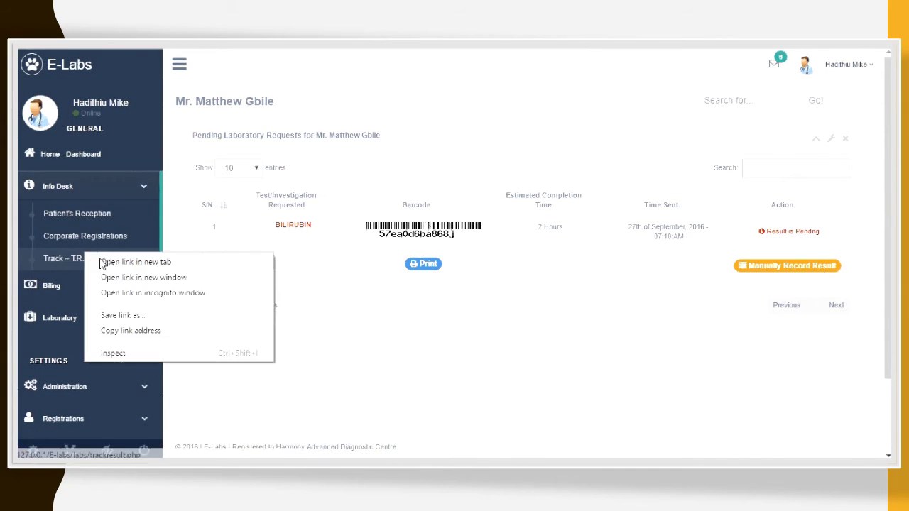
left_click(106, 263)
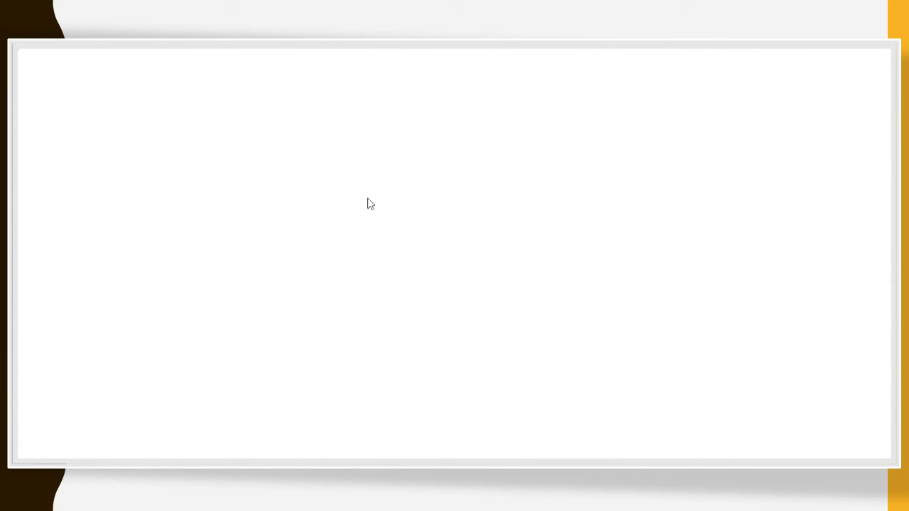
left_click(329, 171)
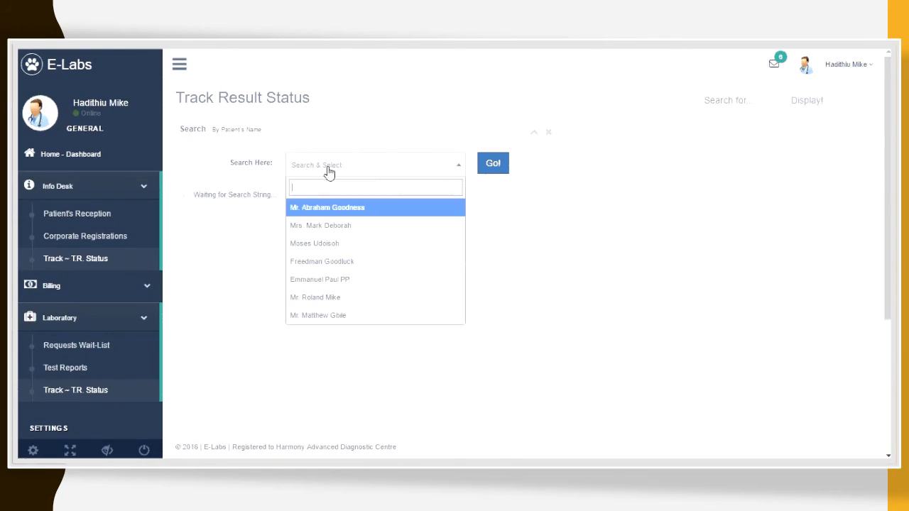
left_click(350, 324)
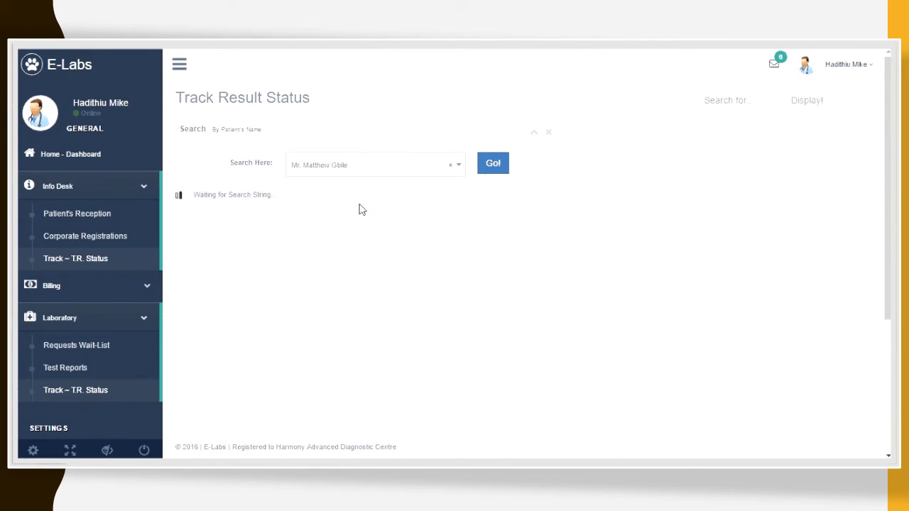
left_click(499, 171)
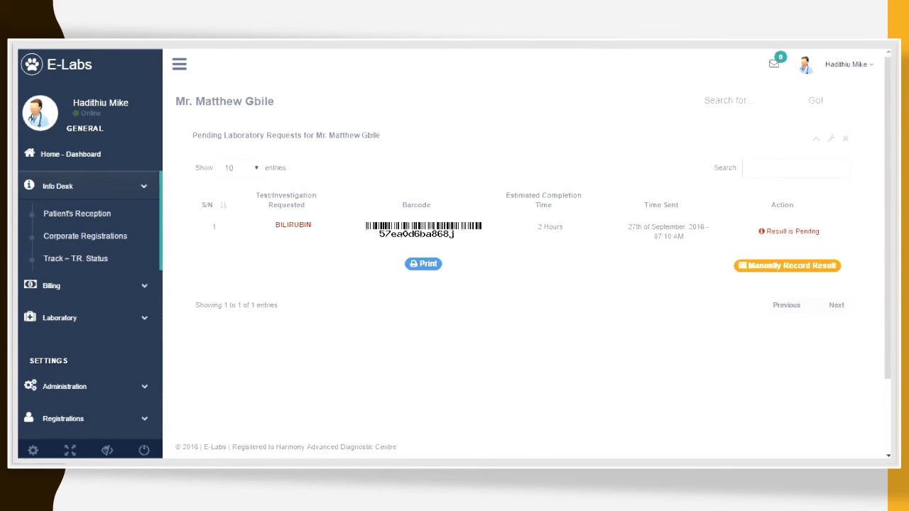
Step: Manually record the bilirubin result as Positive with comment 'Prescribe a new dose of tablets', and save
left_click(761, 267)
left_click(484, 147)
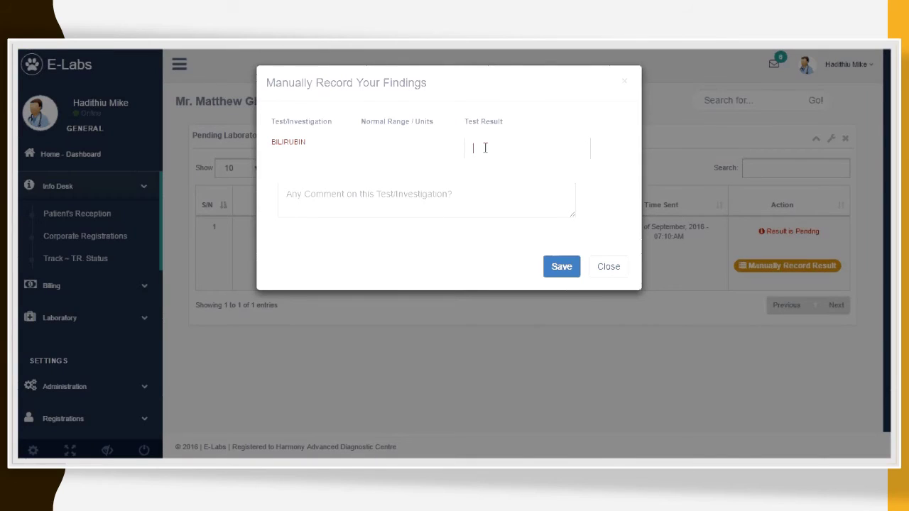
type("Positive")
left_click(511, 196)
type("See")
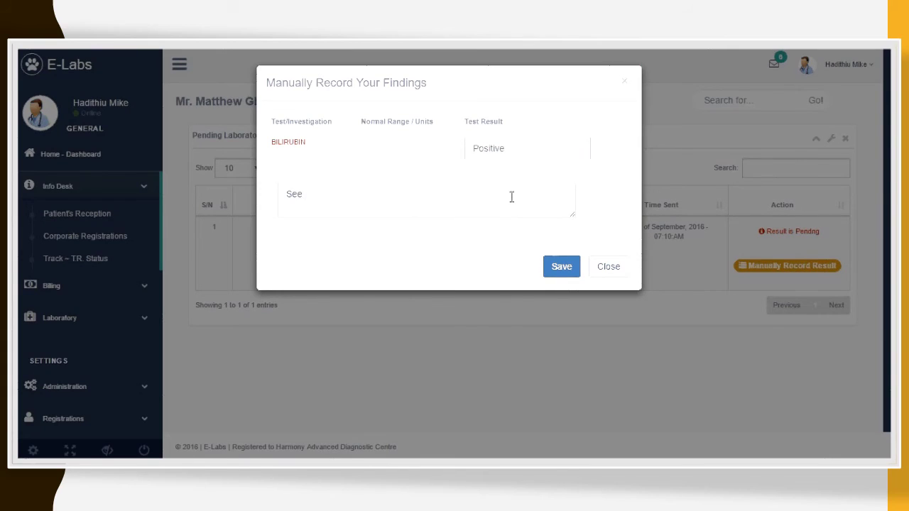
key("ctrl+a")
key("BackSpace")
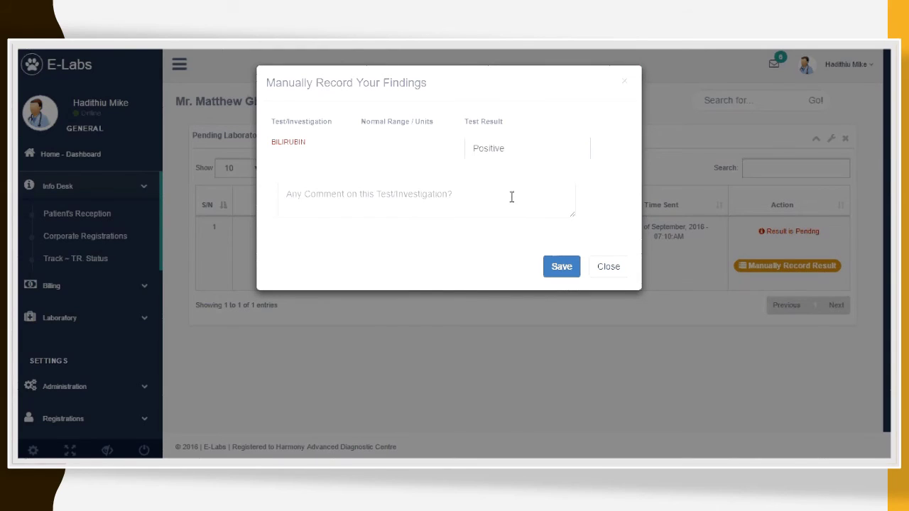
type("Precrib")
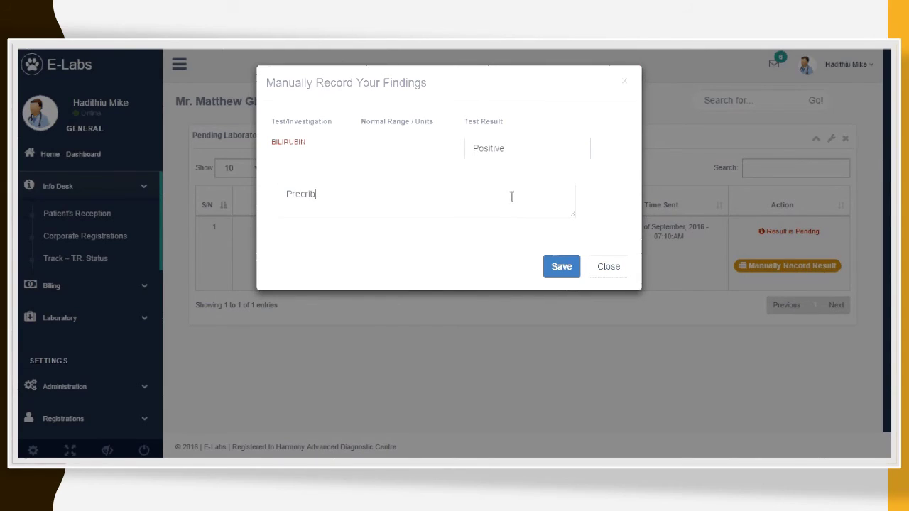
key("BackSpace")
key("BackSpace")
key("BackSpace")
key("BackSpace")
type("scribe a new dose of tablets")
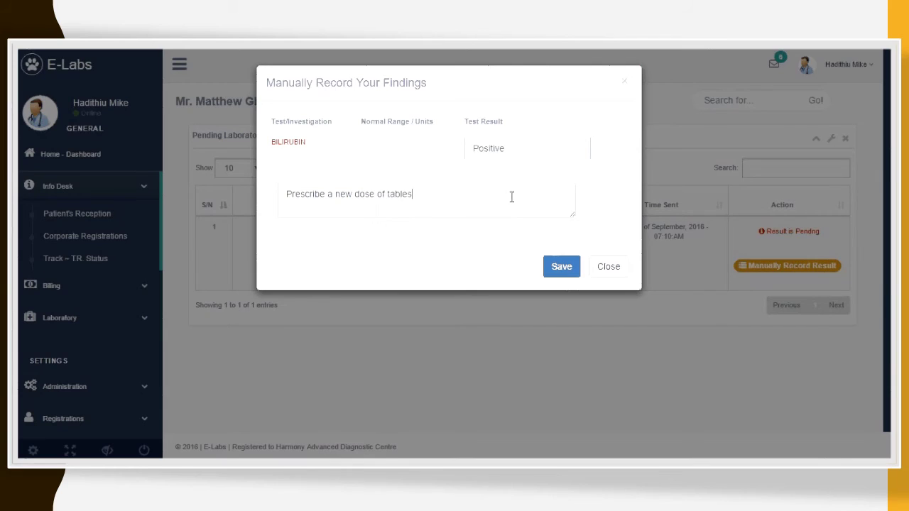
left_click(566, 270)
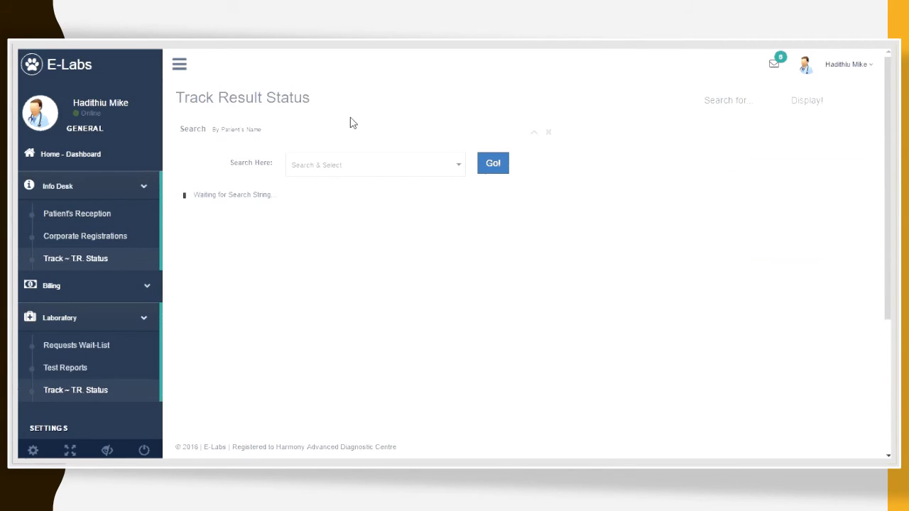
Step: Track the patient's result status, showing batch 11225 with 4 tests and Notification Sent
left_click(356, 175)
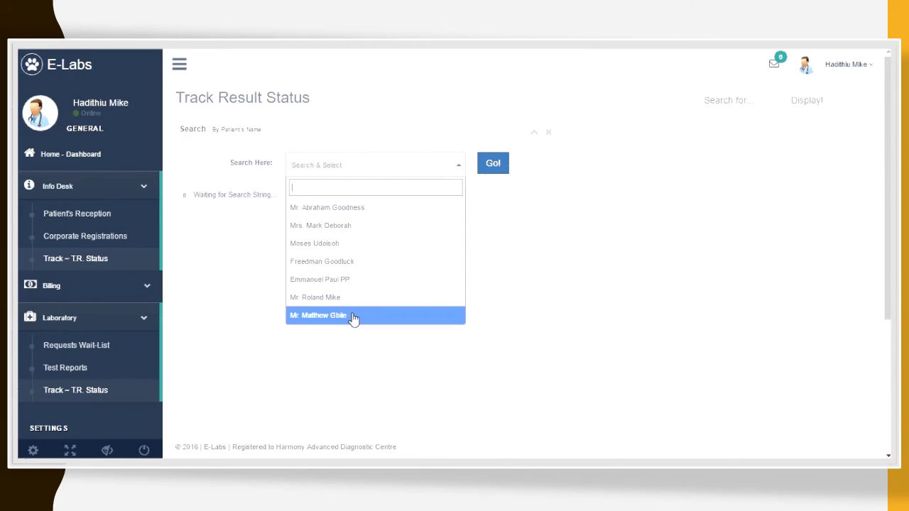
left_click(353, 316)
left_click(492, 169)
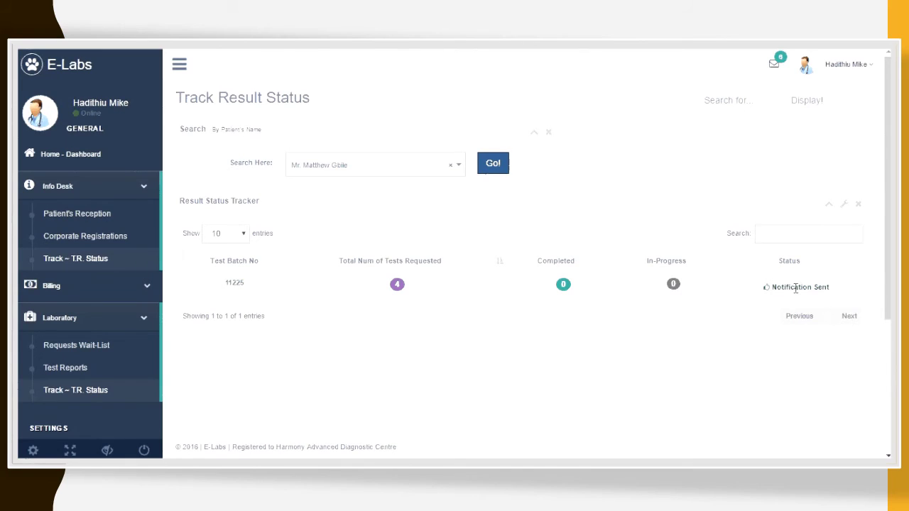
scroll(388, 281, "down", 3)
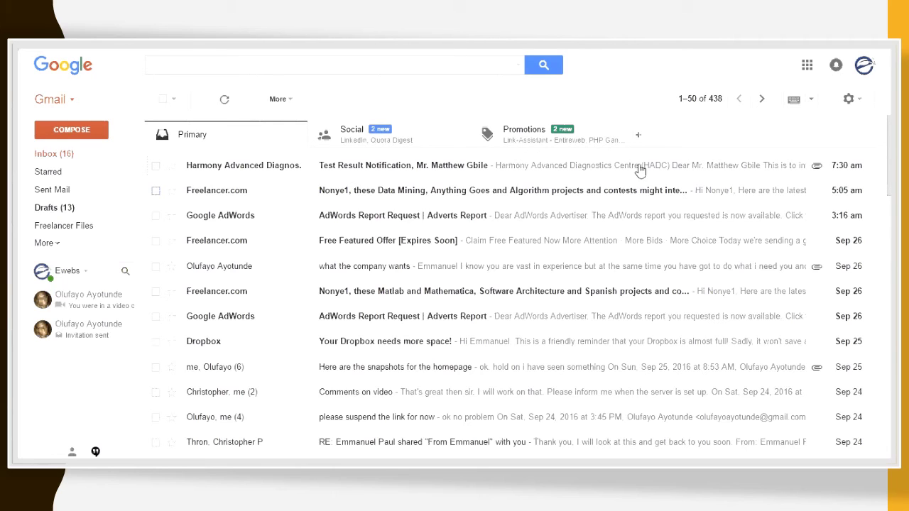
Step: Open the Test Result Notification email and preview its testreport_27-09-2016.pdf attachment
left_click(519, 169)
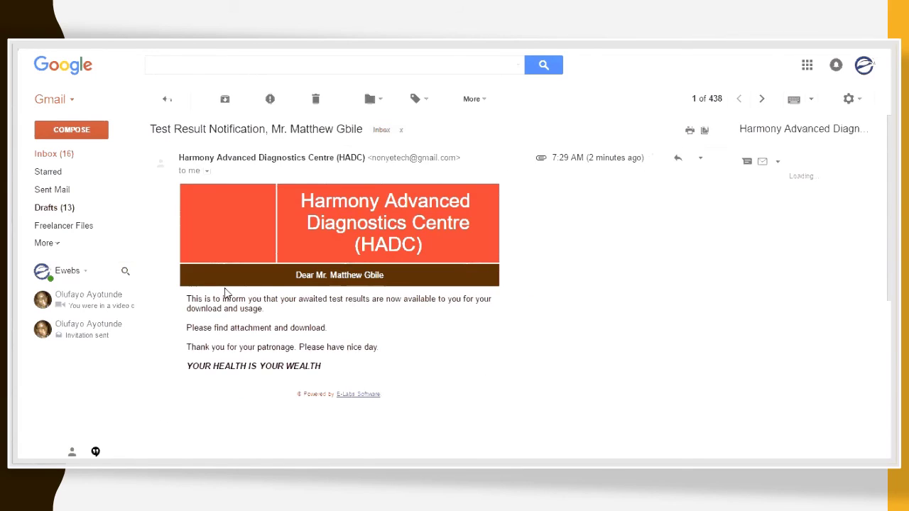
scroll(348, 279, "down", 5)
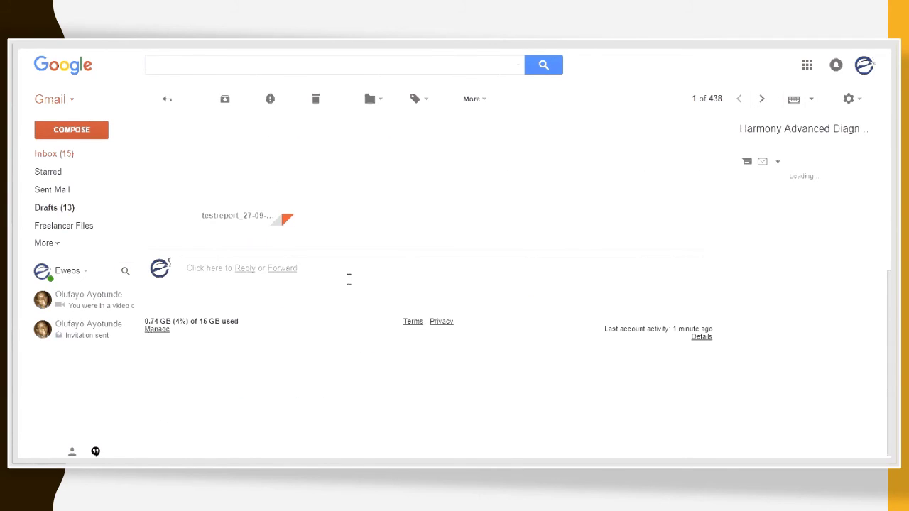
scroll(284, 248, "up", 5)
scroll(231, 227, "down", 5)
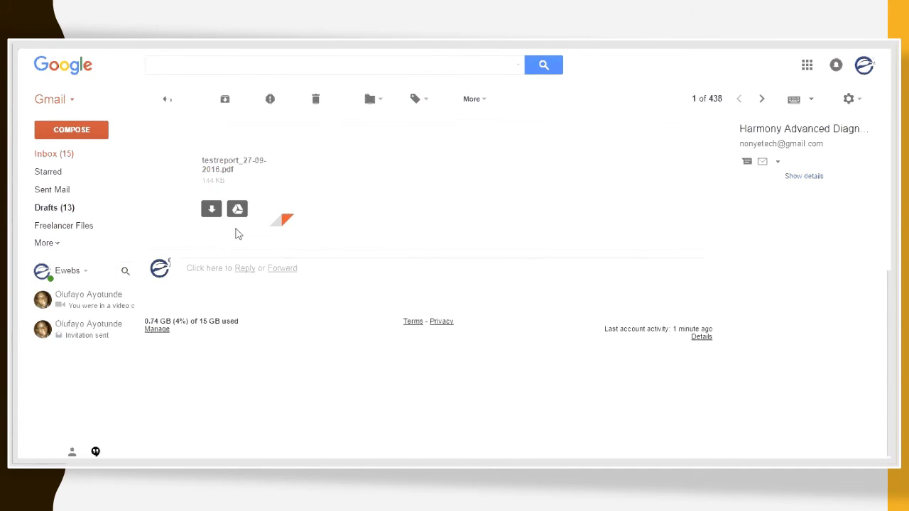
left_click(208, 226)
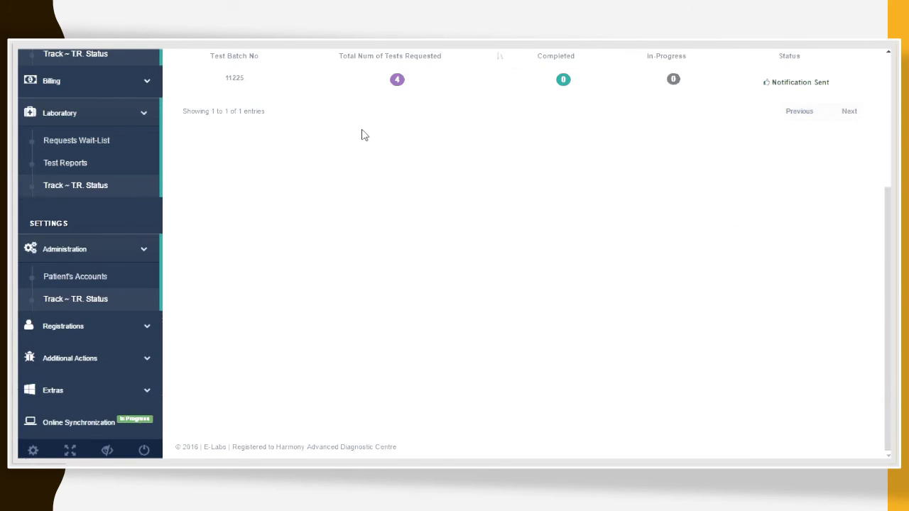
Step: Return to the Home Dashboard, now showing 0 pending lab requests and 1 ready result
scroll(376, 177, "up", 3)
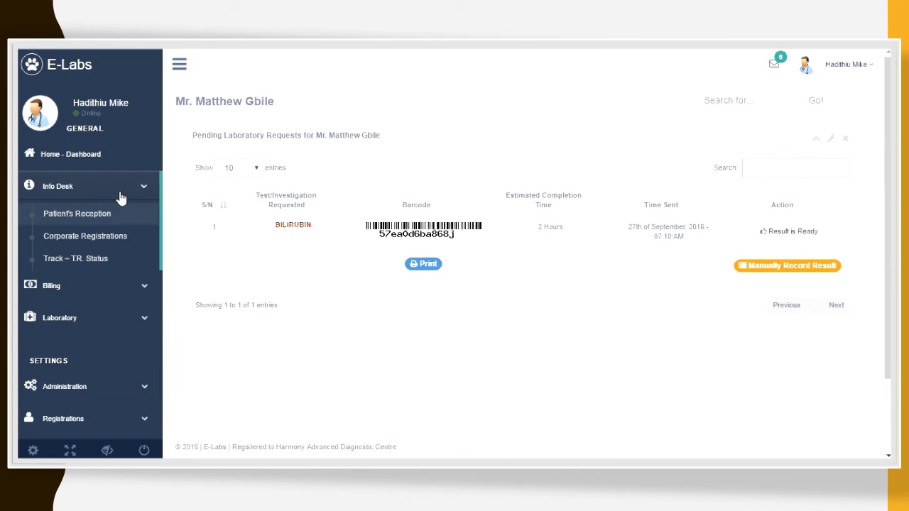
left_click(98, 153)
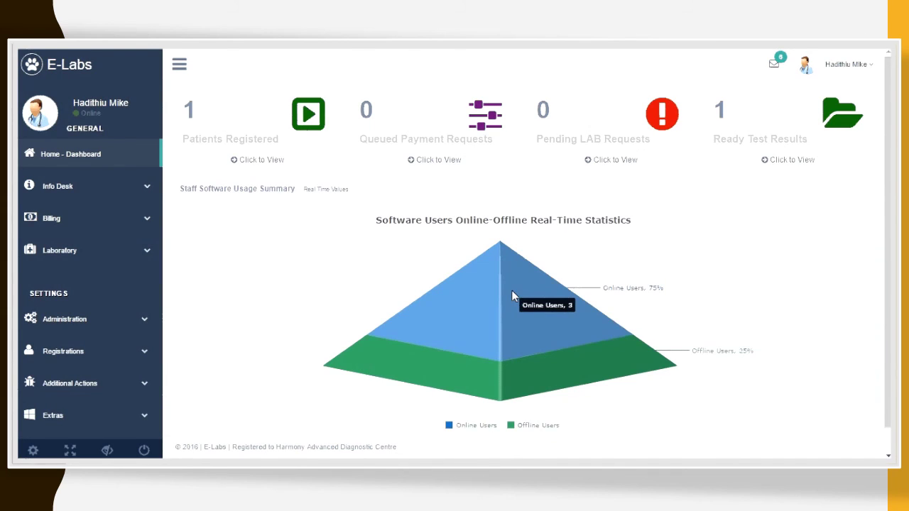
Step: Open Test Reports, search for the patient, and load their test reports
left_click(792, 164)
left_click(335, 171)
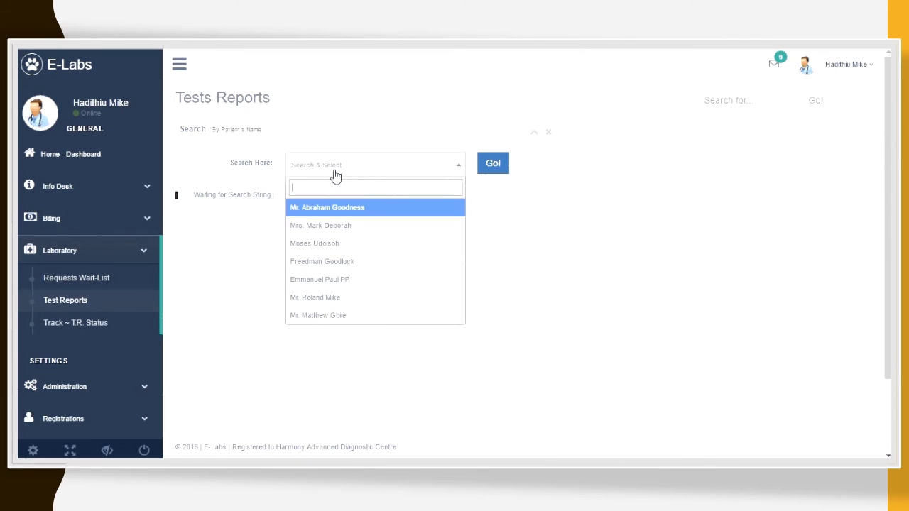
type("mat")
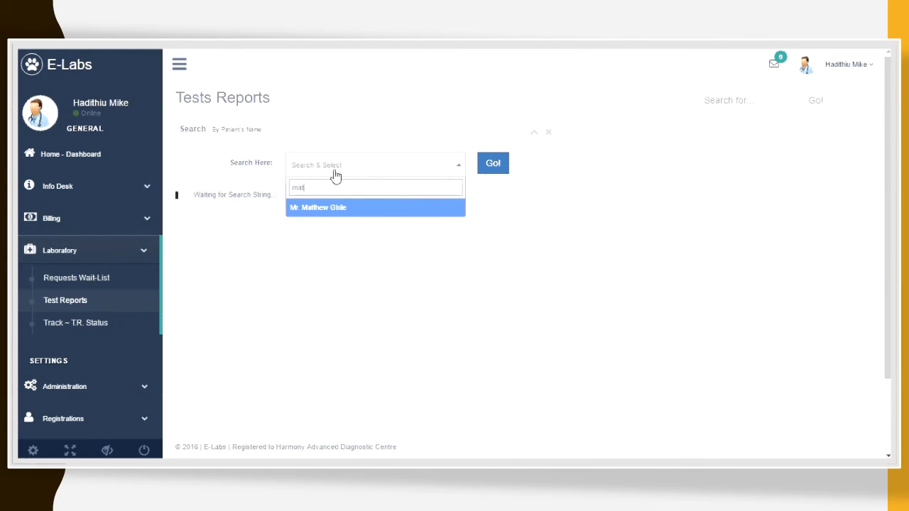
left_click(346, 210)
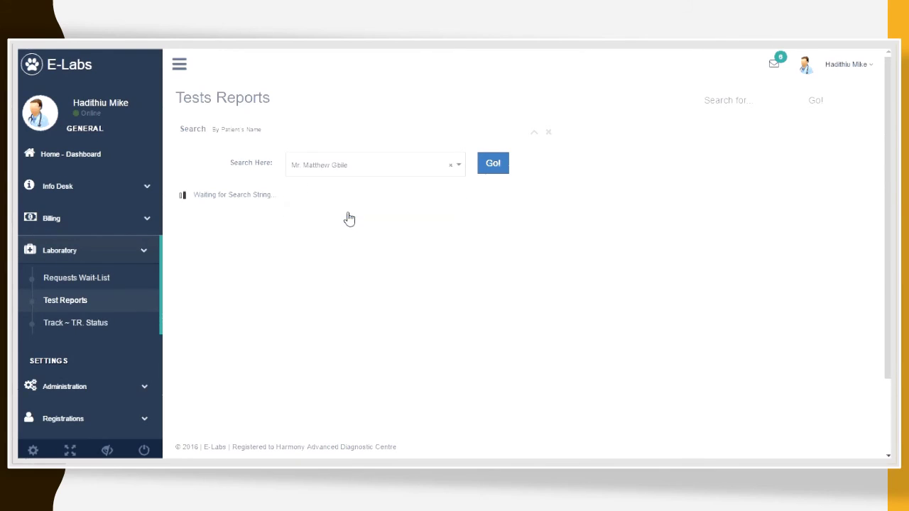
left_click(497, 169)
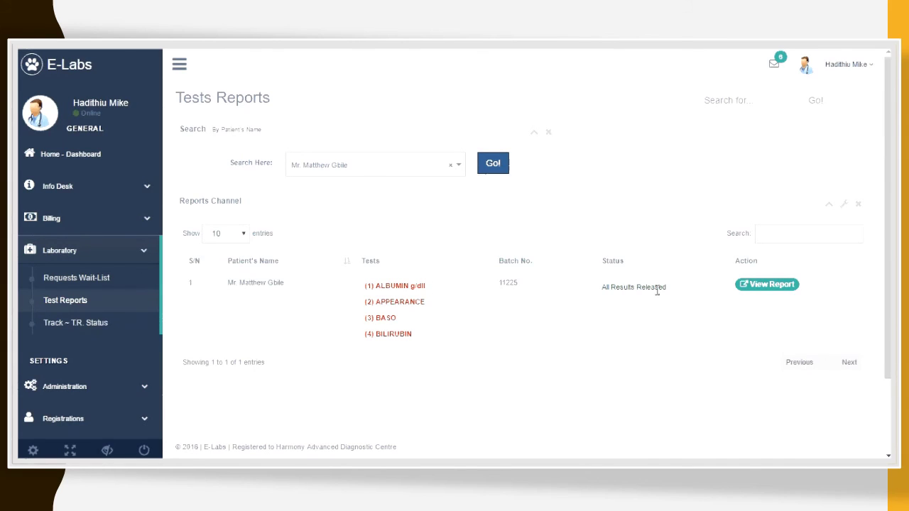
Step: View the patient's laboratory test report, go back, and return to the Home Dashboard
left_click(771, 284)
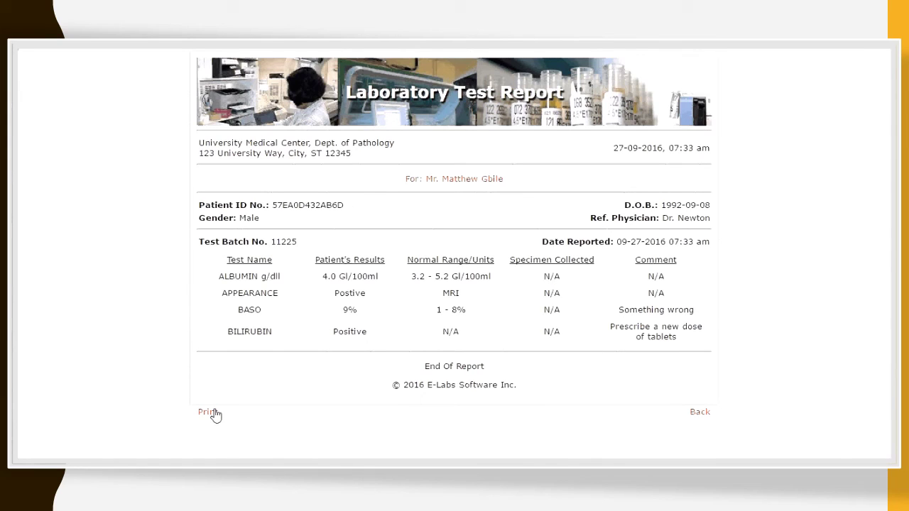
left_click(701, 412)
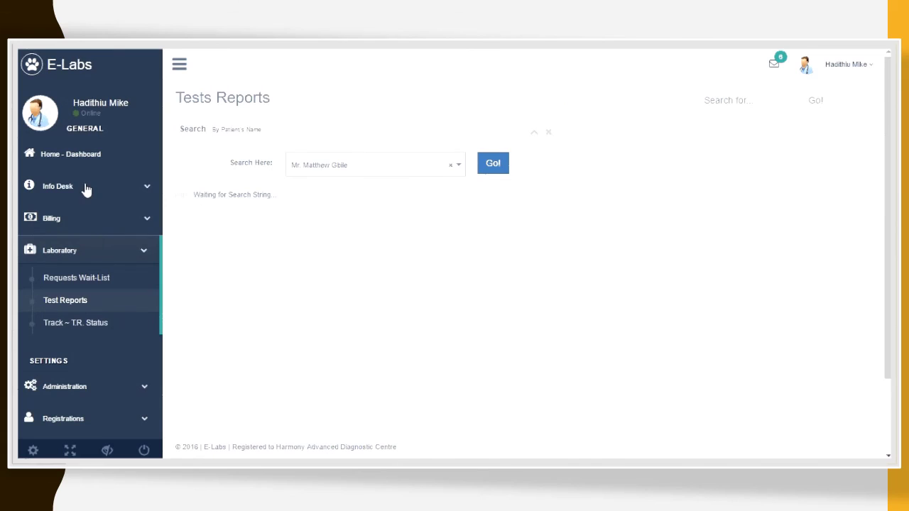
left_click(95, 154)
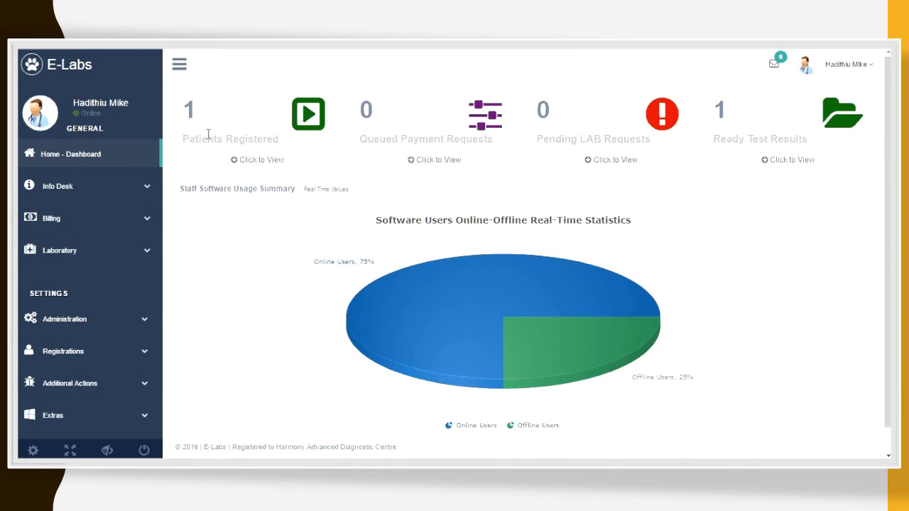
Step: Expand Registrations and open the View All Patients list
left_click_drag(771, 137, 795, 138)
left_click(796, 137)
scroll(101, 300, "down", 1)
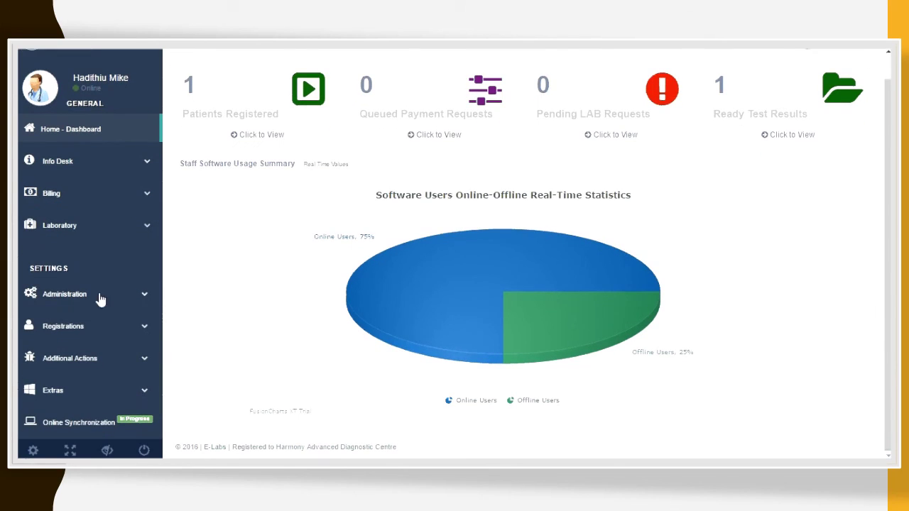
left_click(88, 333)
scroll(89, 352, "down", 3)
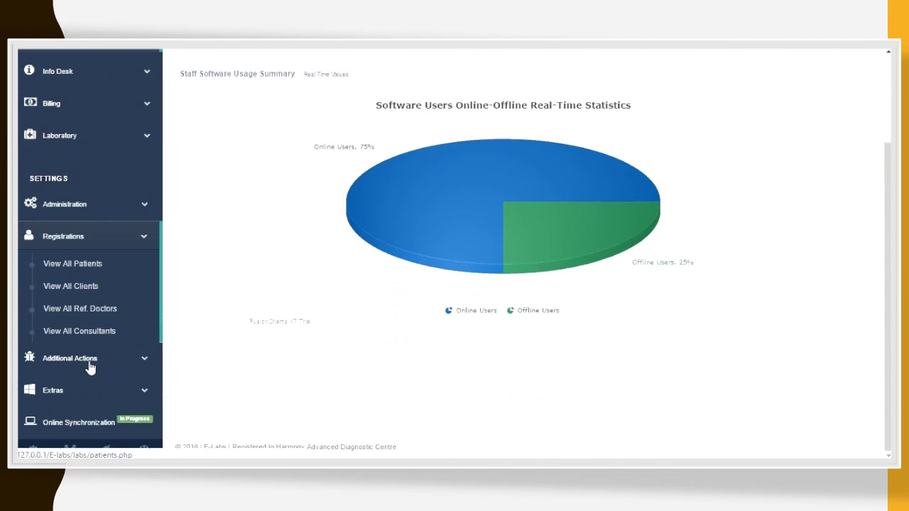
left_click(114, 270)
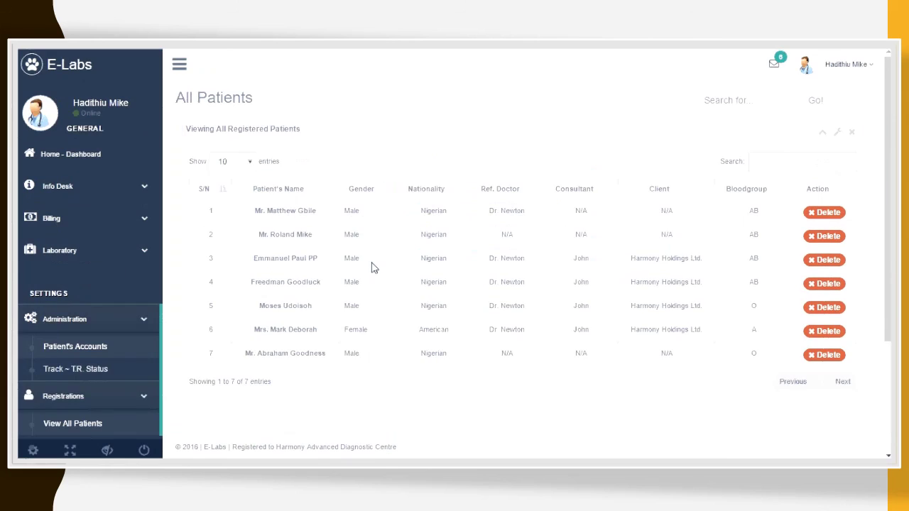
Step: Try several search terms in the patient table's Search box, then clear it
scroll(377, 271, "down", 3)
scroll(334, 241, "up", 3)
left_click(790, 164)
type("Dr")
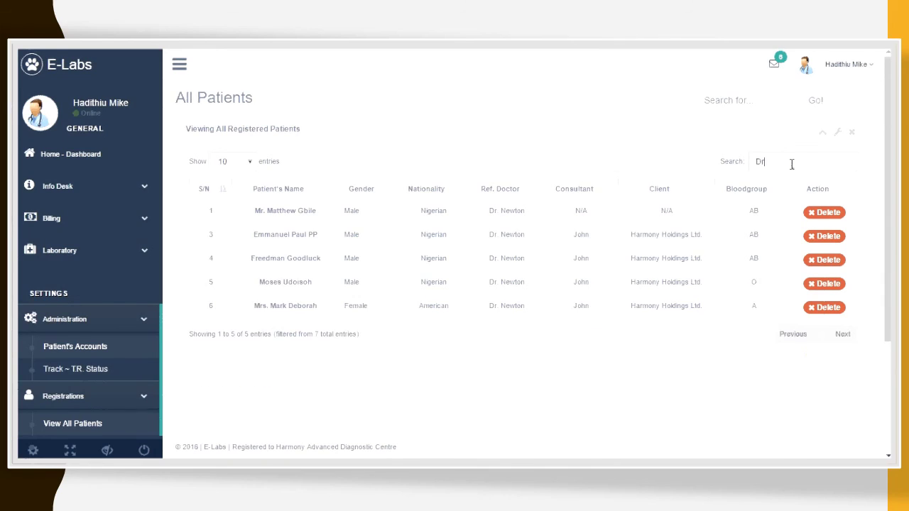
key("BackSpace")
key("BackSpace")
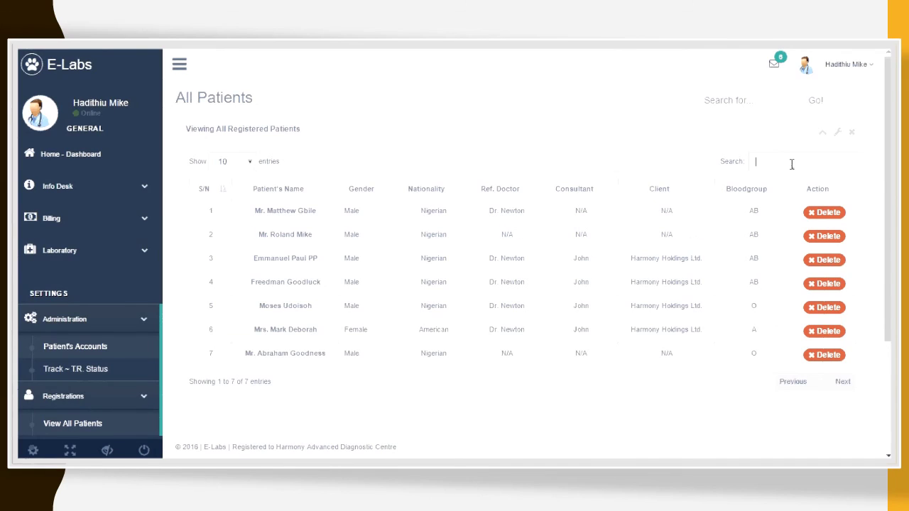
type("O")
key("BackSpace")
type("F")
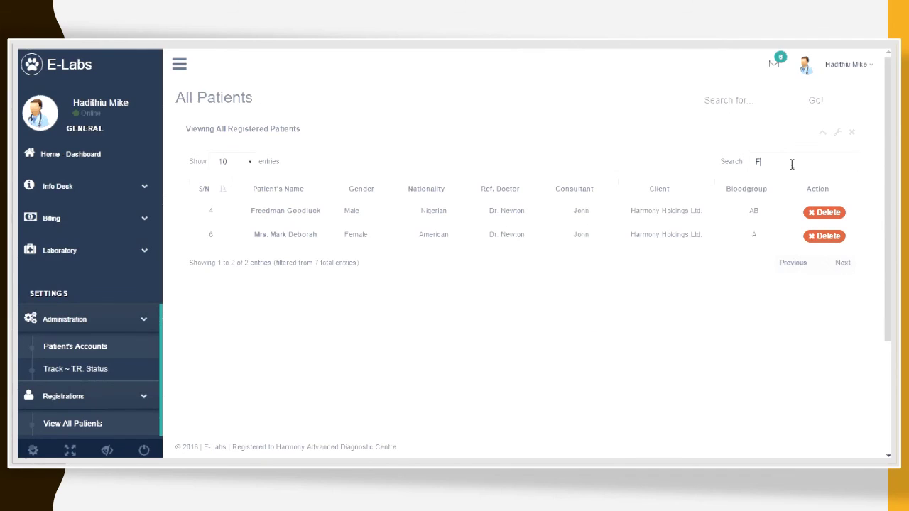
type("reedman")
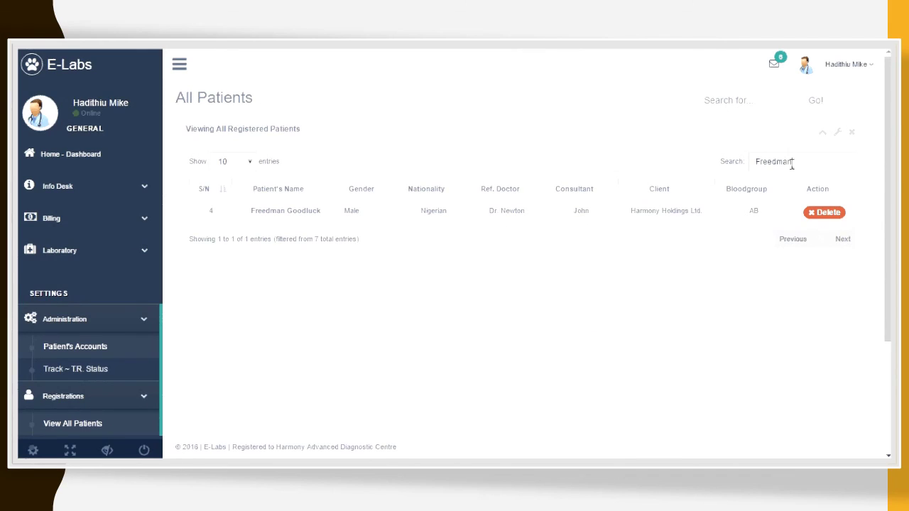
key("BackSpace")
key("BackSpace")
key("BackSpace")
key("BackSpace")
key("BackSpace")
key("BackSpace")
key("BackSpace")
key("BackSpace")
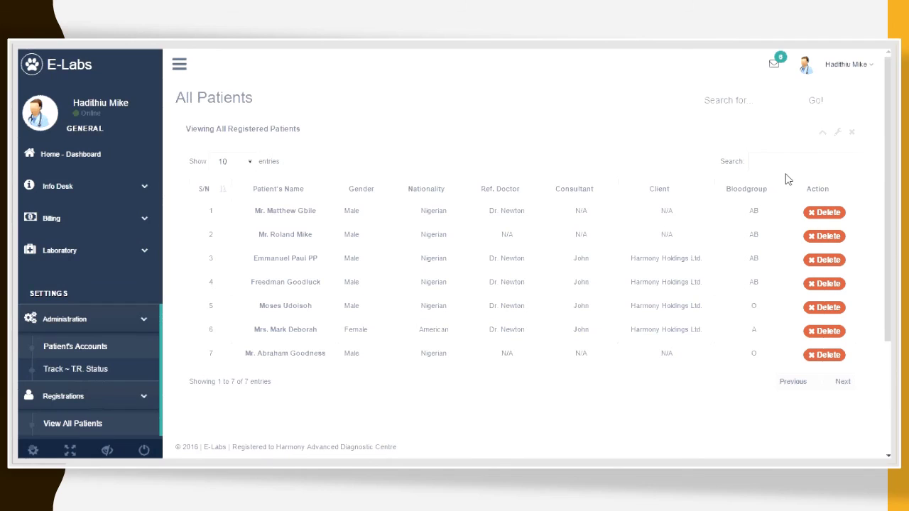
Step: Open Billing Management for the patient, showing N21,530 paid and N0 balance
scroll(405, 260, "down", 3)
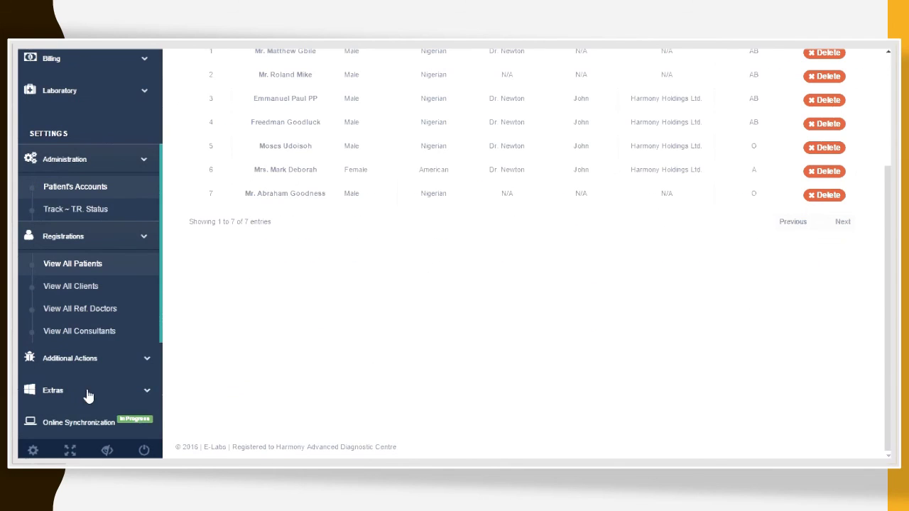
scroll(95, 185, "up", 3)
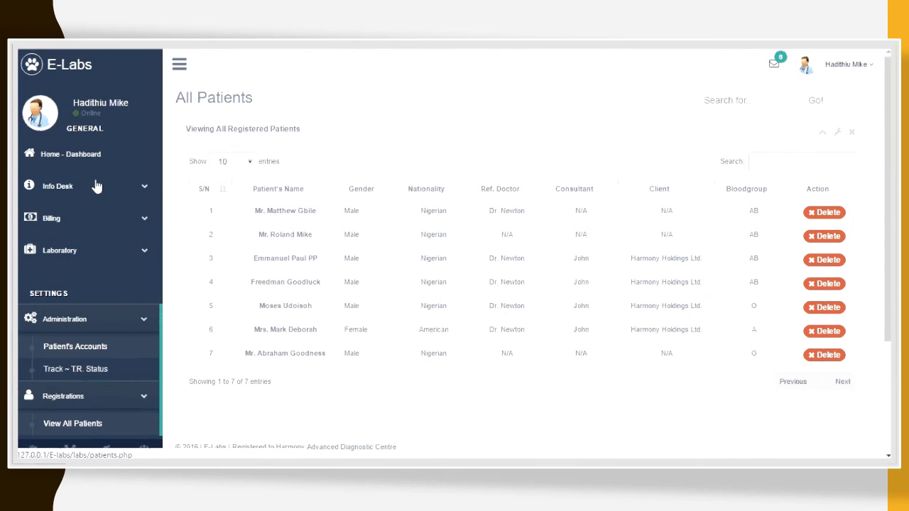
left_click(90, 222)
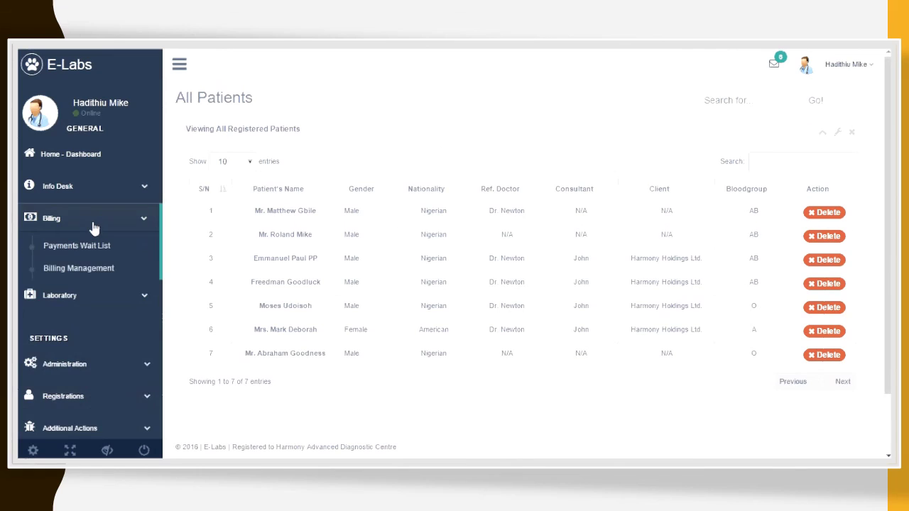
left_click(106, 267)
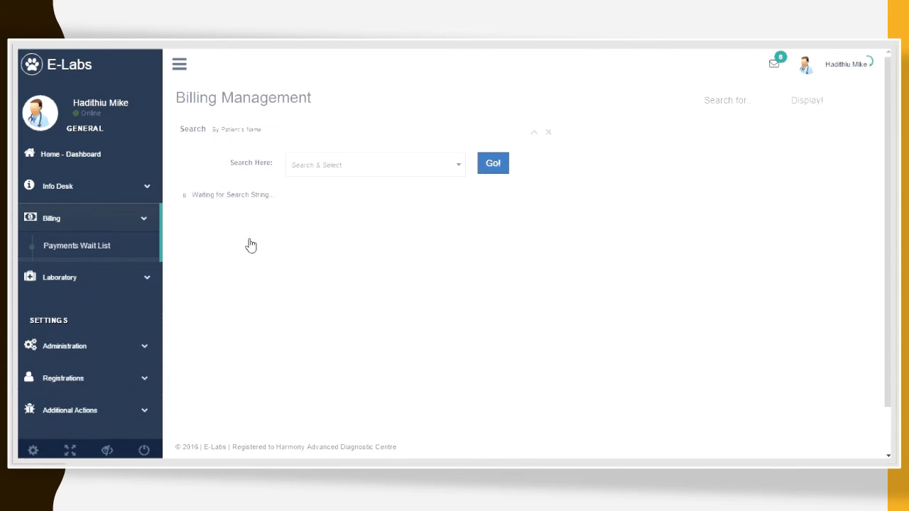
left_click(320, 173)
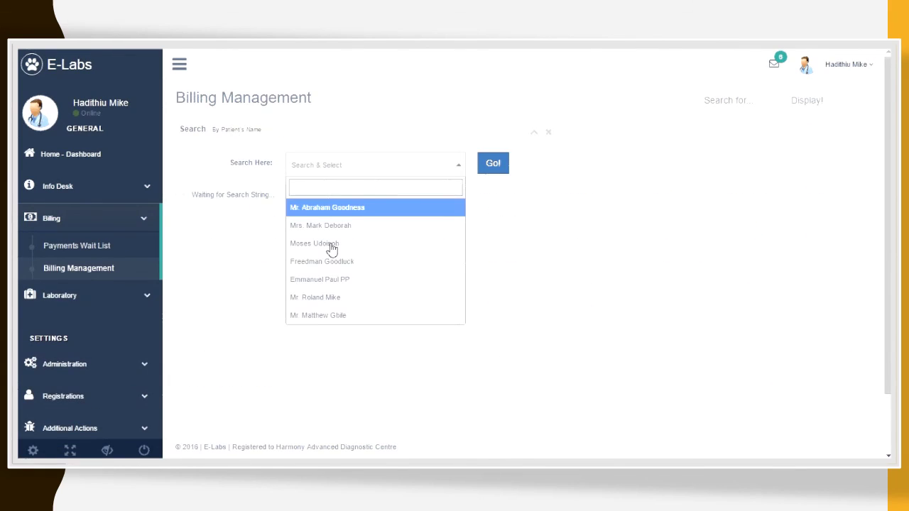
left_click(335, 315)
left_click(495, 165)
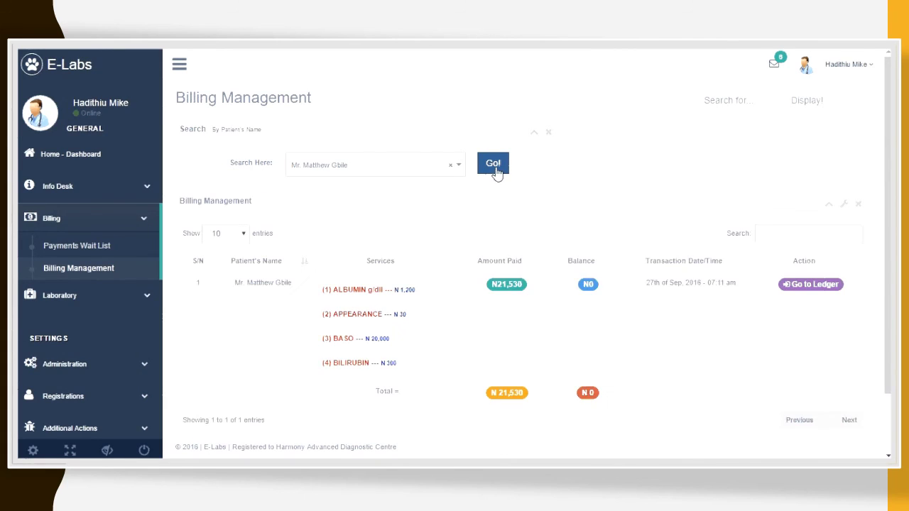
Step: Check the patient's payment ledger, which lists no entries, and rerun the billing search
scroll(482, 298, "down", 1)
scroll(479, 321, "down", 1)
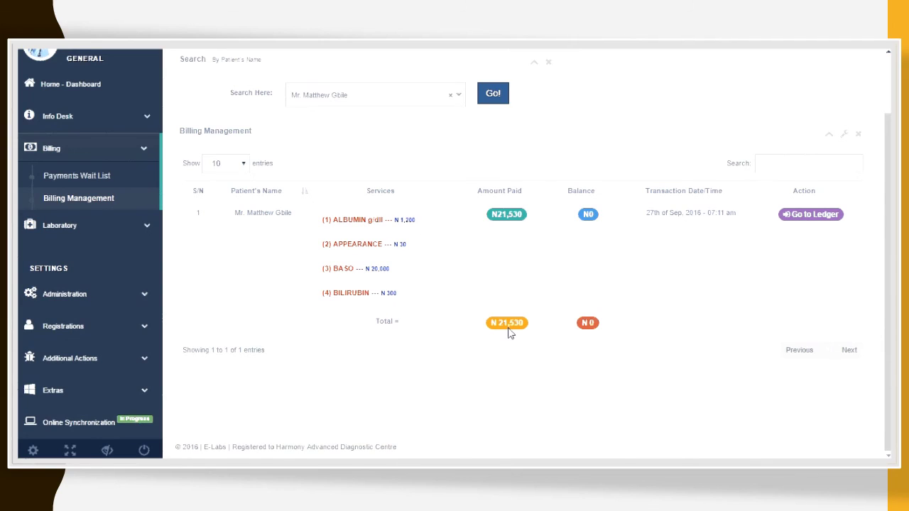
left_click(810, 215)
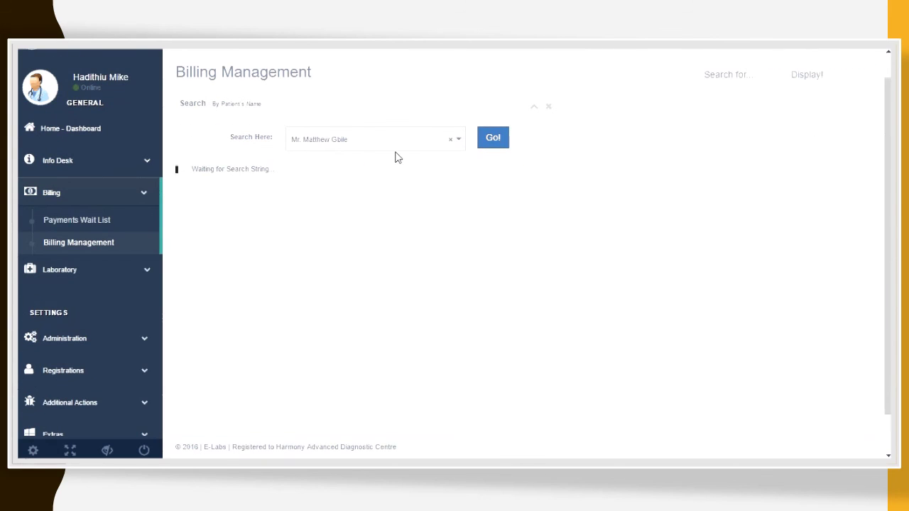
left_click(502, 145)
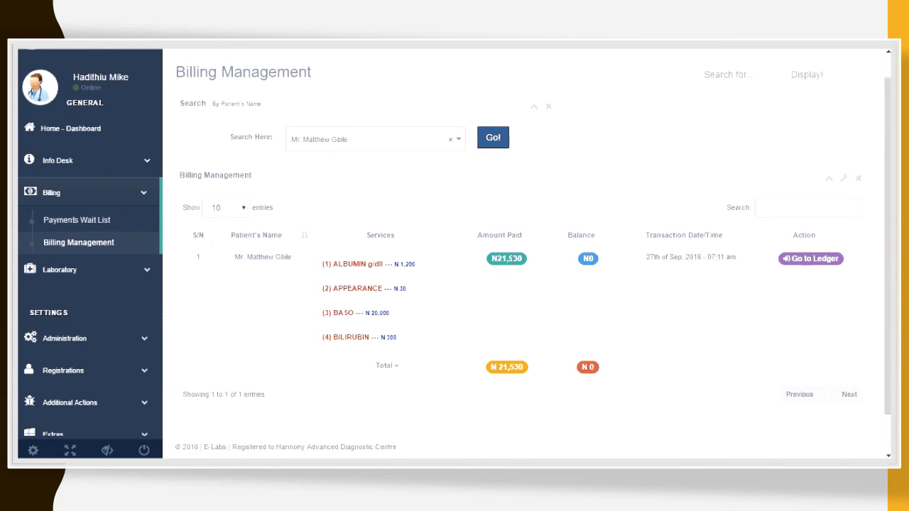
Step: Open the patient's ledger, start a new payment, and close the form without saving
left_click(811, 258)
left_click(326, 104)
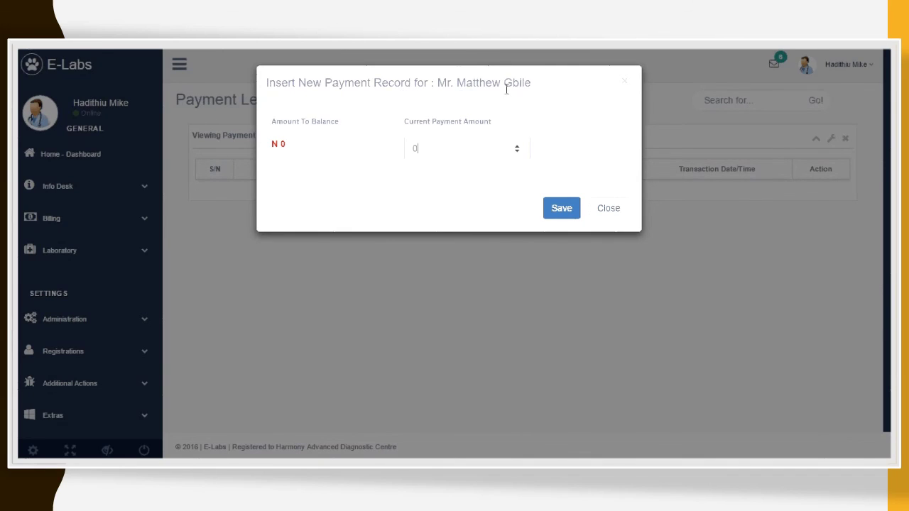
left_click(607, 206)
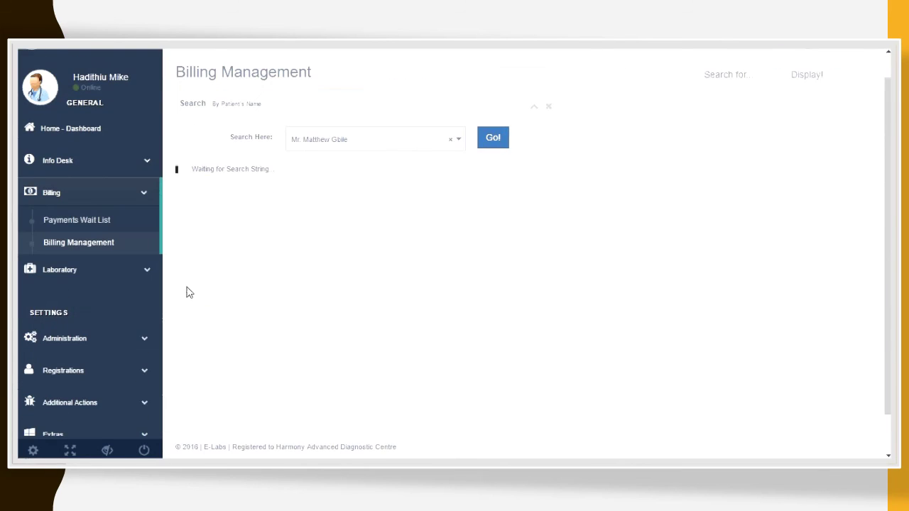
Step: Return to the Home Dashboard, showing 1 ready test result and 3 users online
scroll(185, 297, "down", 1)
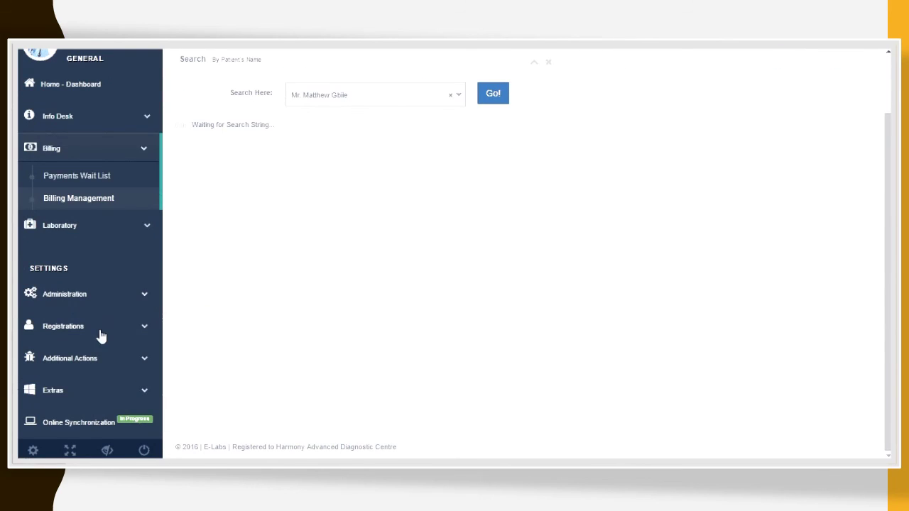
scroll(130, 201, "up", 2)
left_click(91, 161)
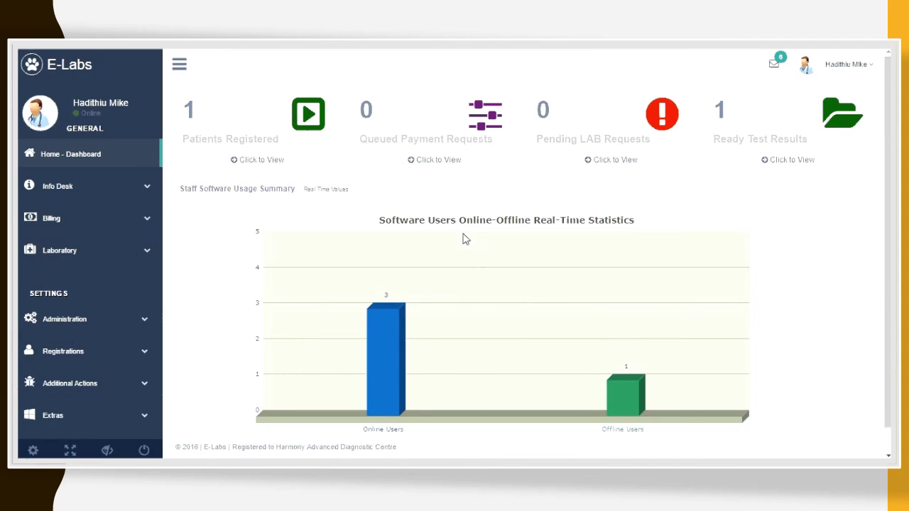
scroll(462, 240, "down", 1)
scroll(462, 239, "up", 1)
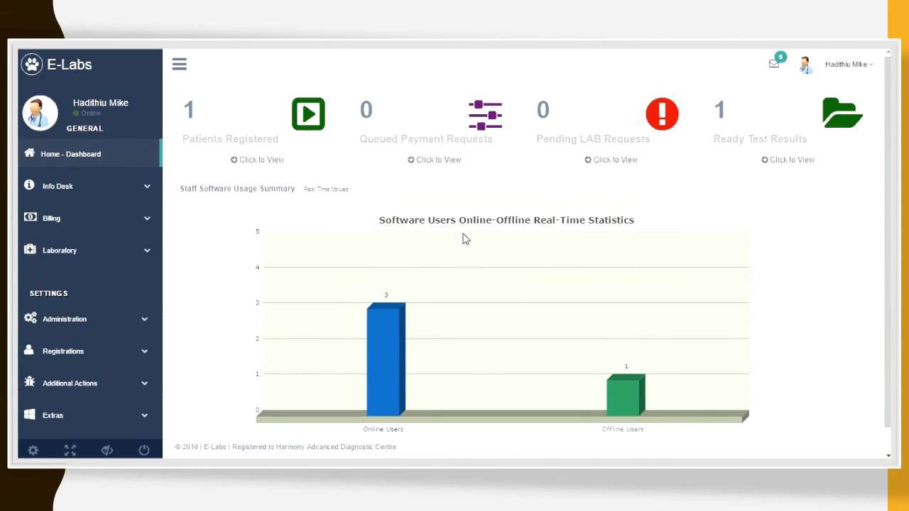